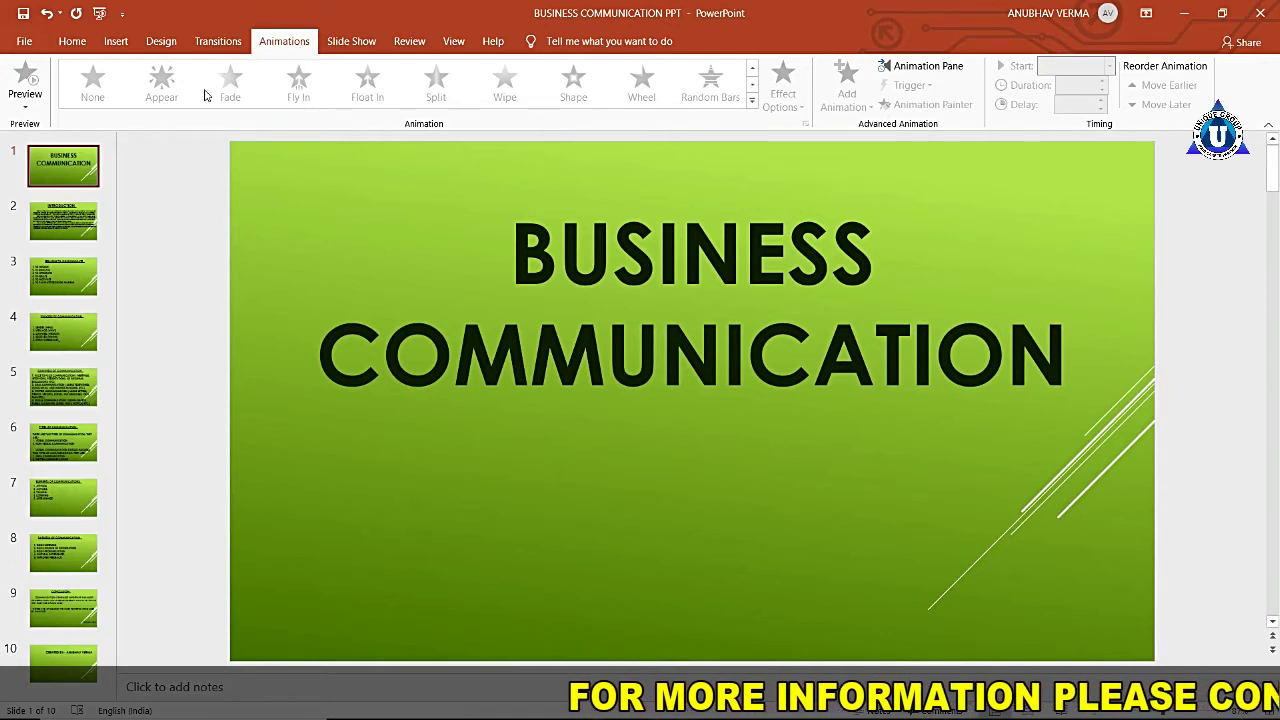
Give the BUSINESS COMMUNICATION title a Shape entrance, after previewing Split and Wipe
click(628, 294)
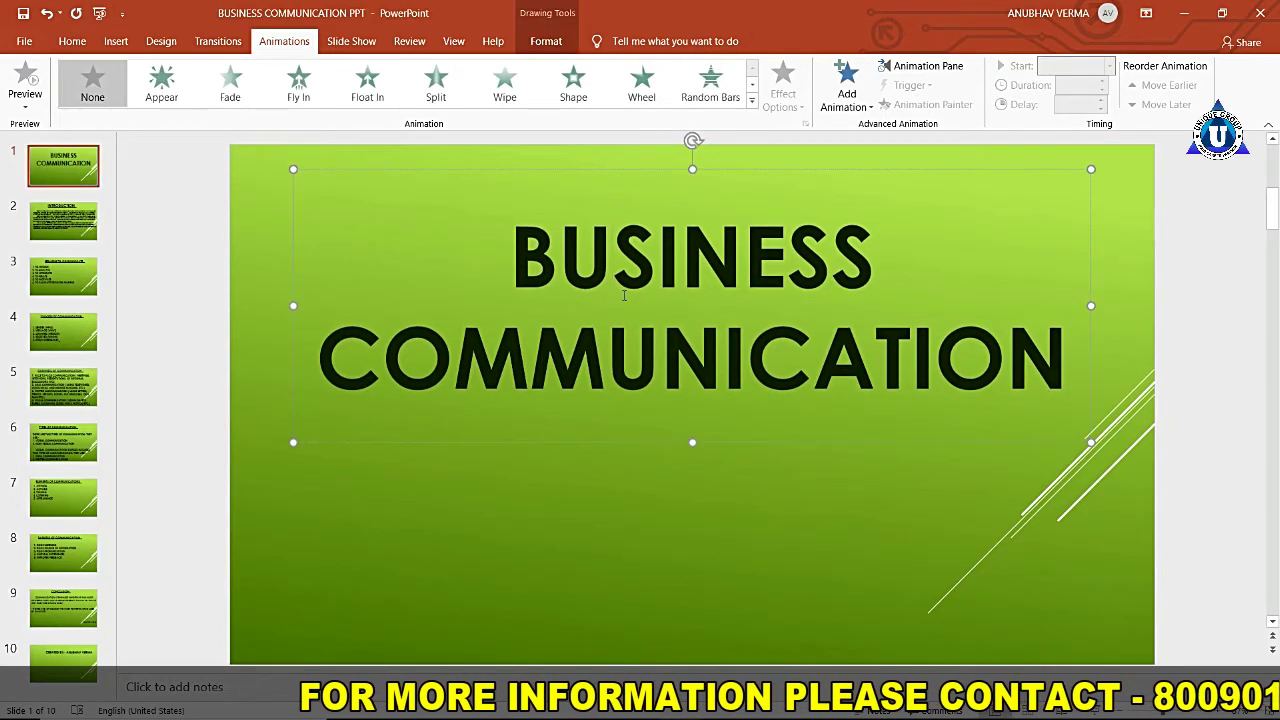
click(435, 95)
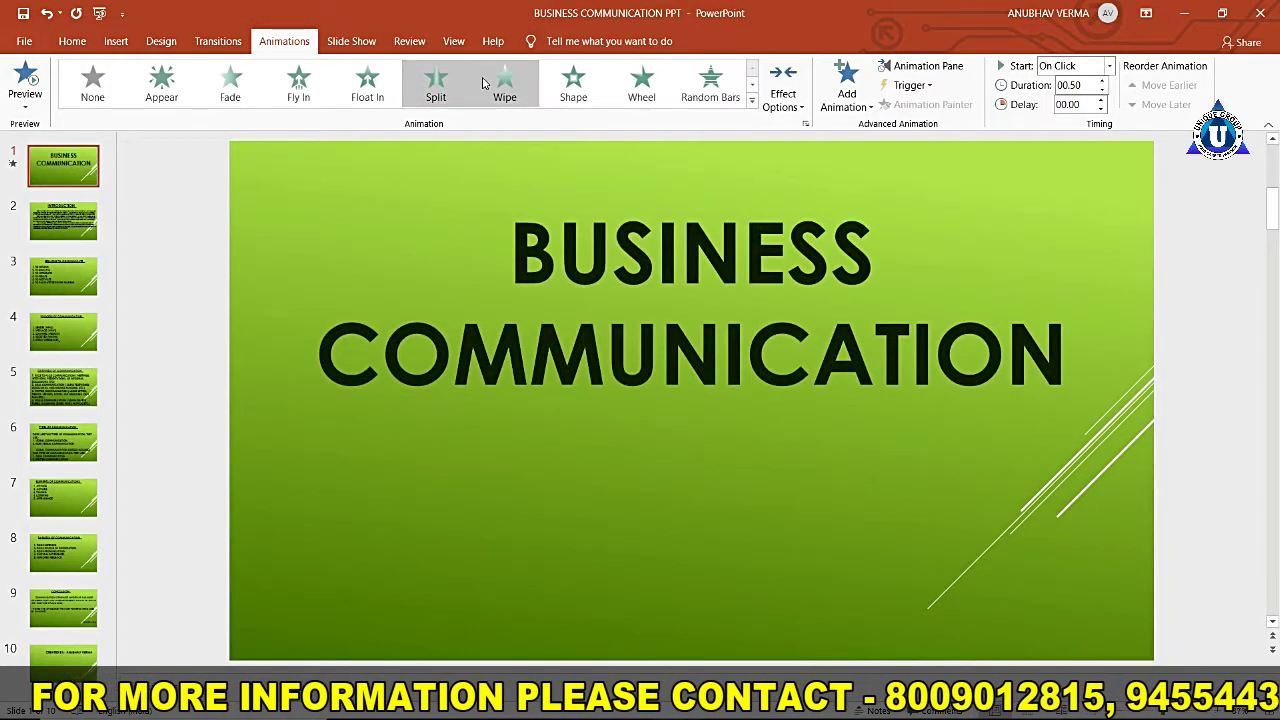
click(495, 82)
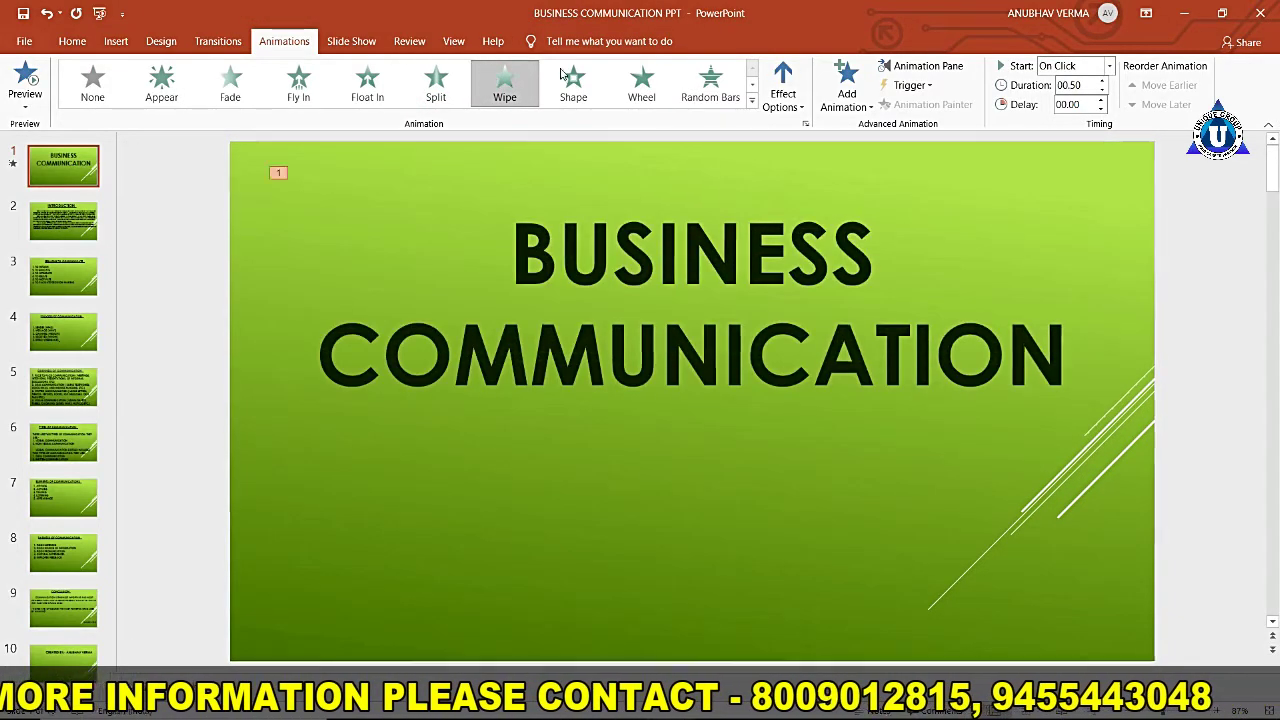
click(573, 98)
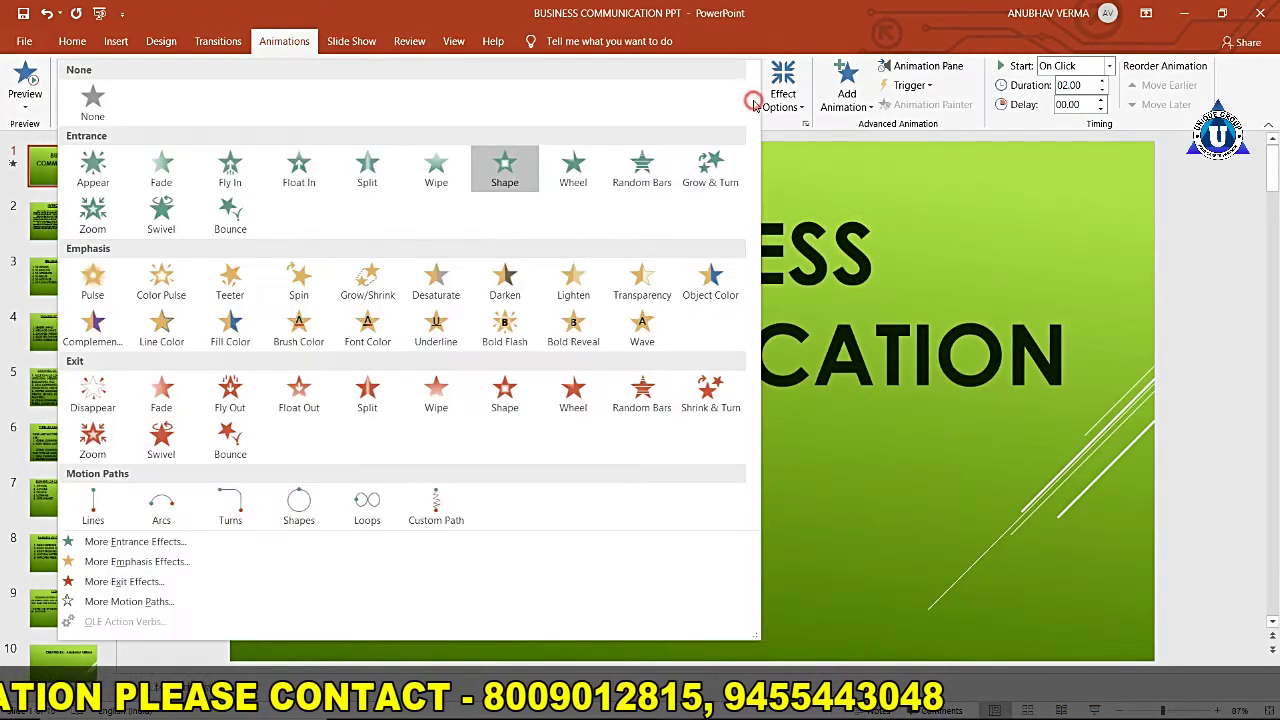
click(752, 104)
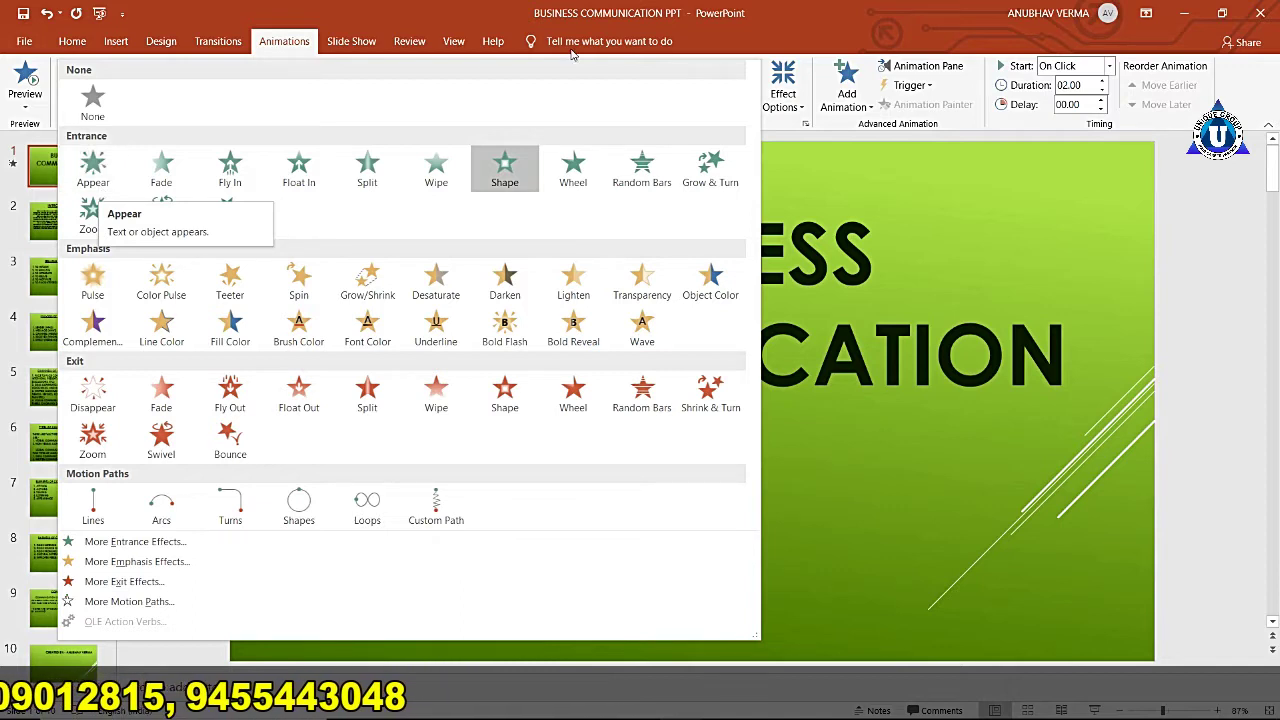
click(828, 167)
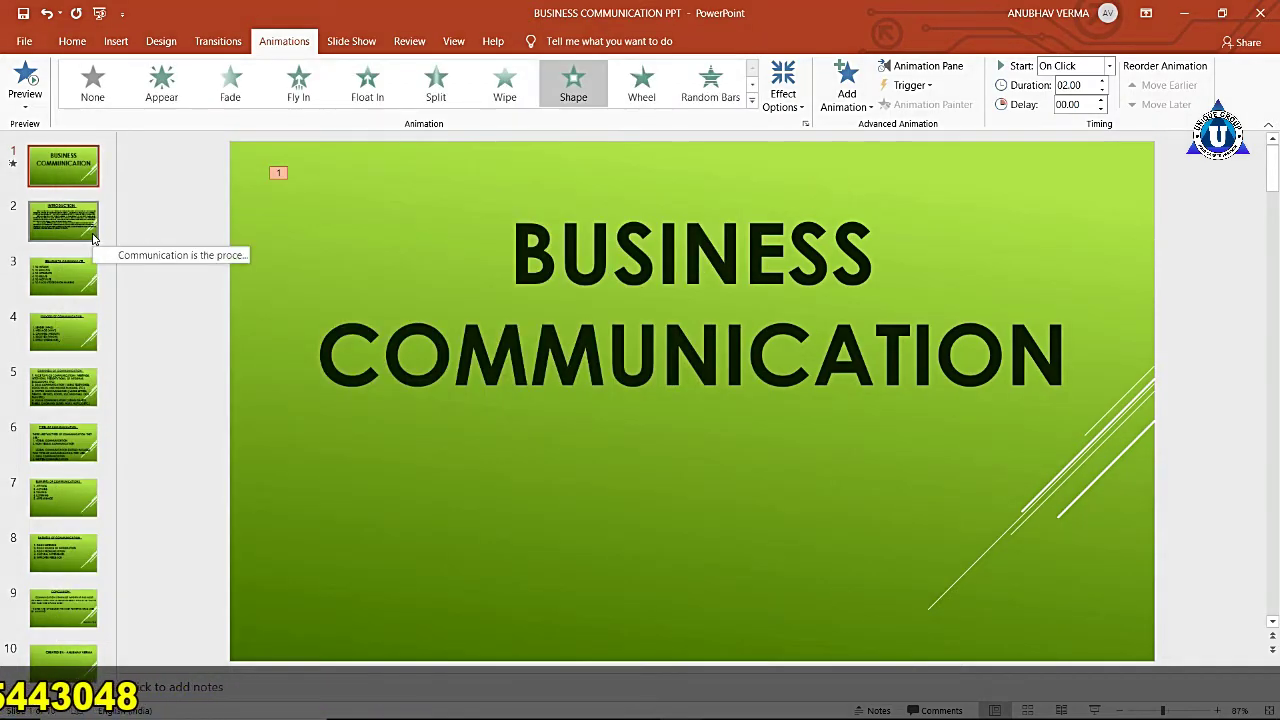
Browse the slide thumbnails, then reapply the Shape entrance to the title slide's heading
click(92, 230)
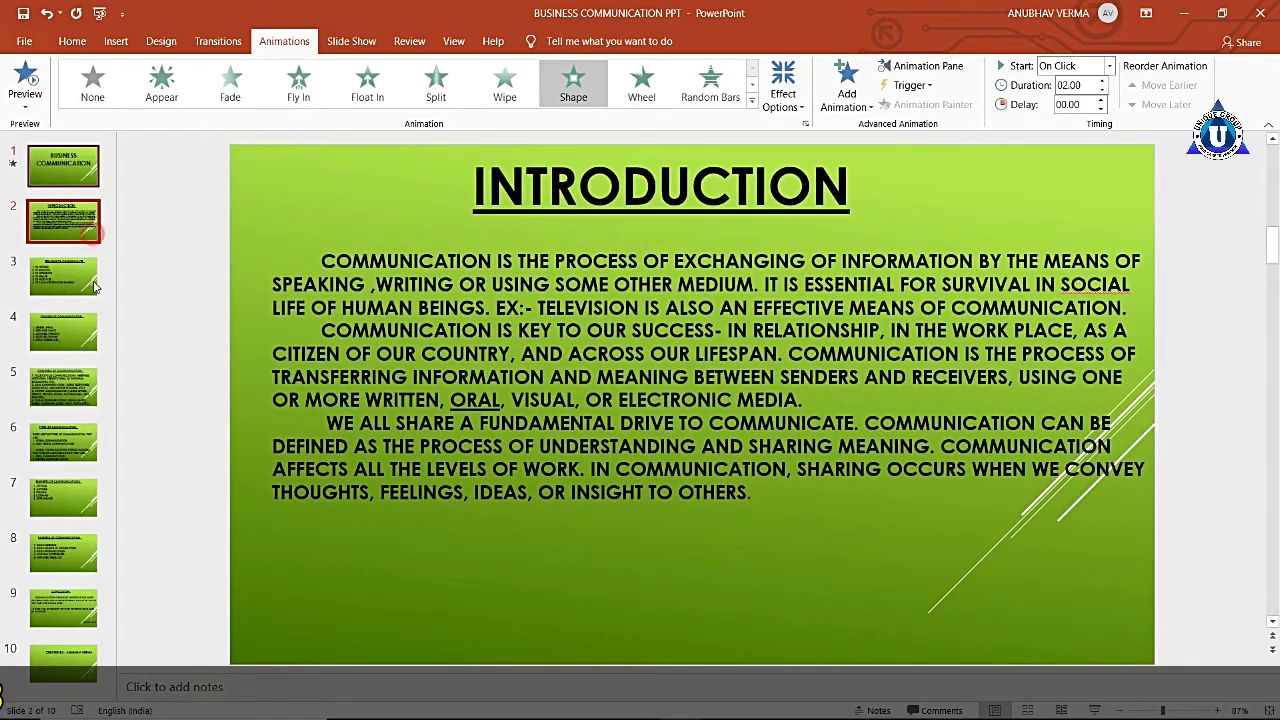
click(92, 288)
click(80, 330)
click(70, 386)
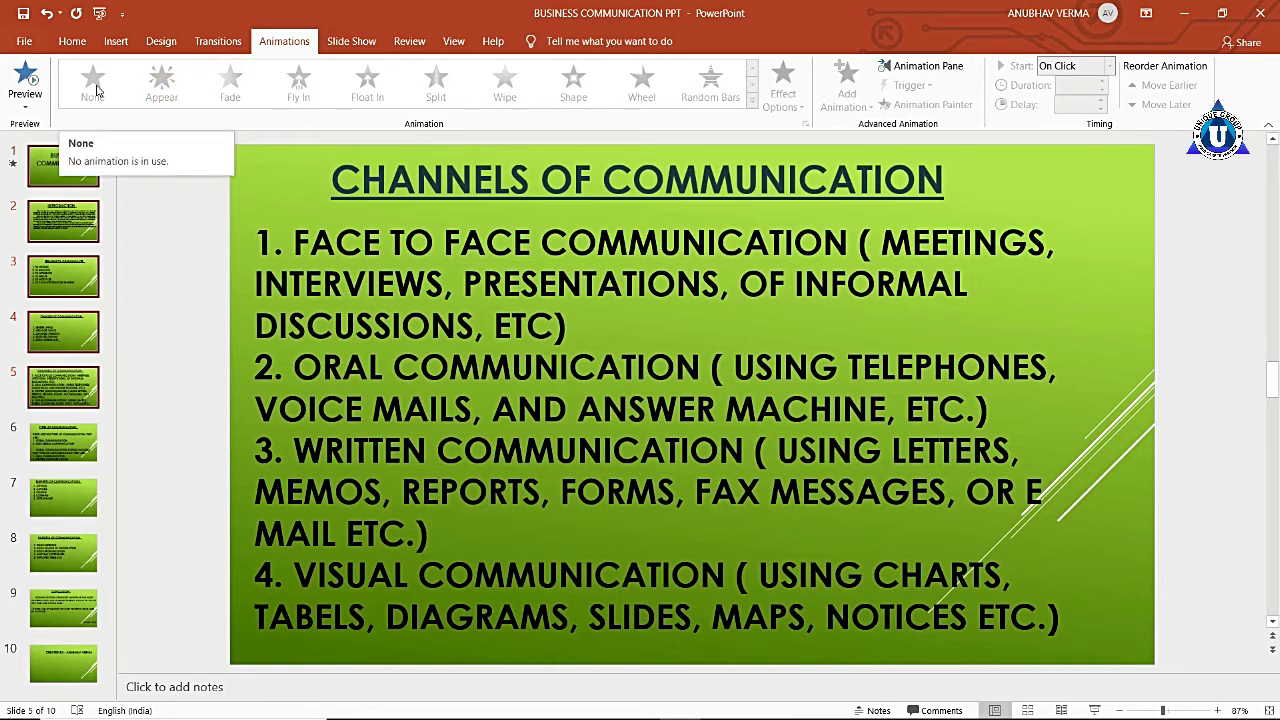
click(86, 182)
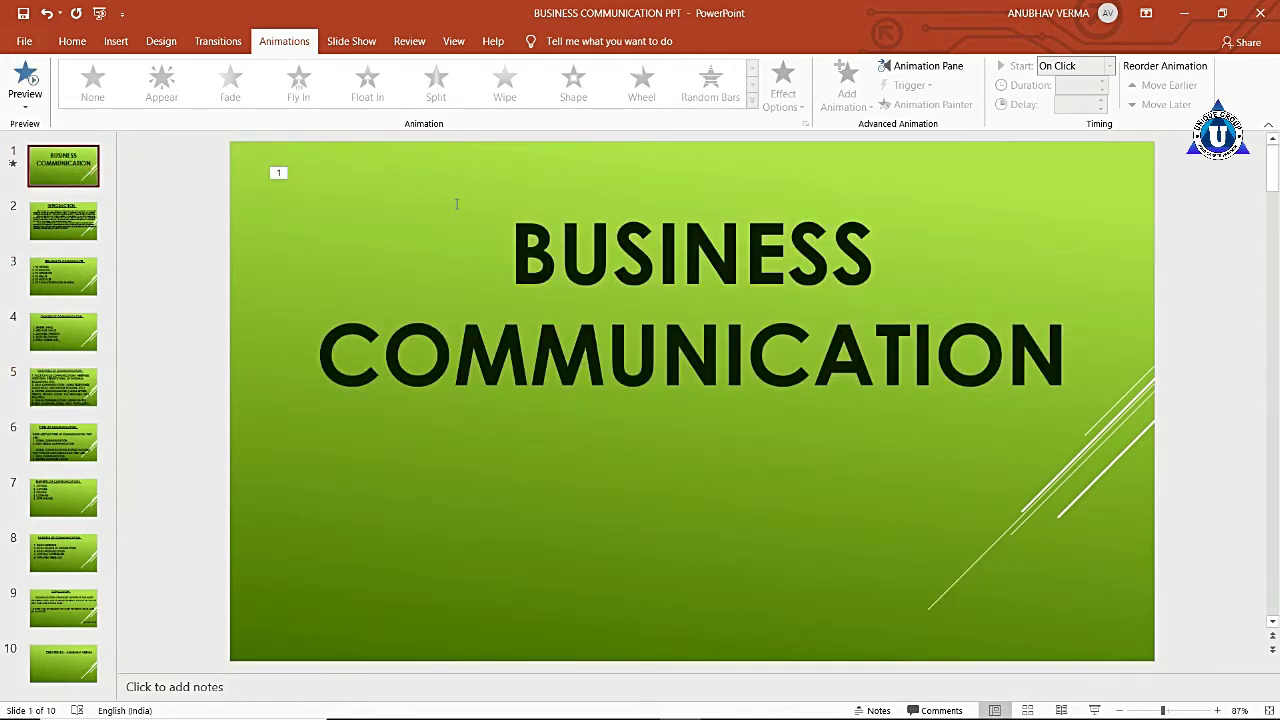
click(486, 257)
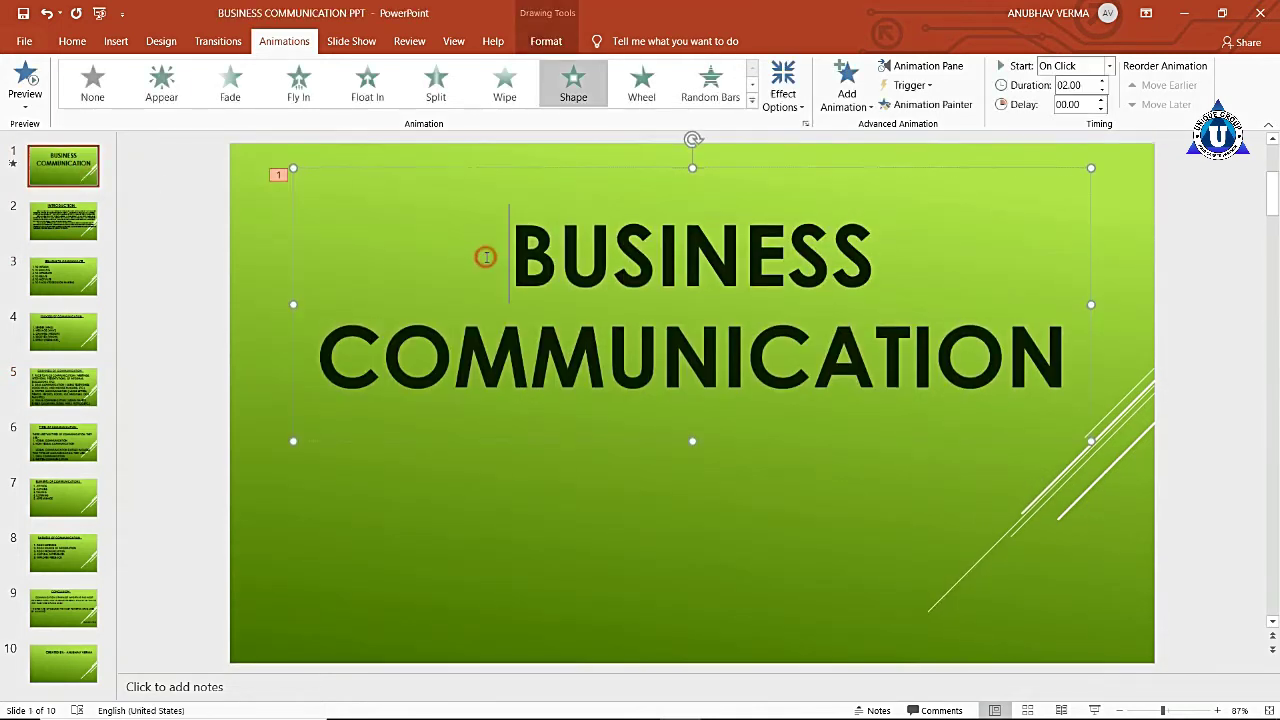
click(580, 82)
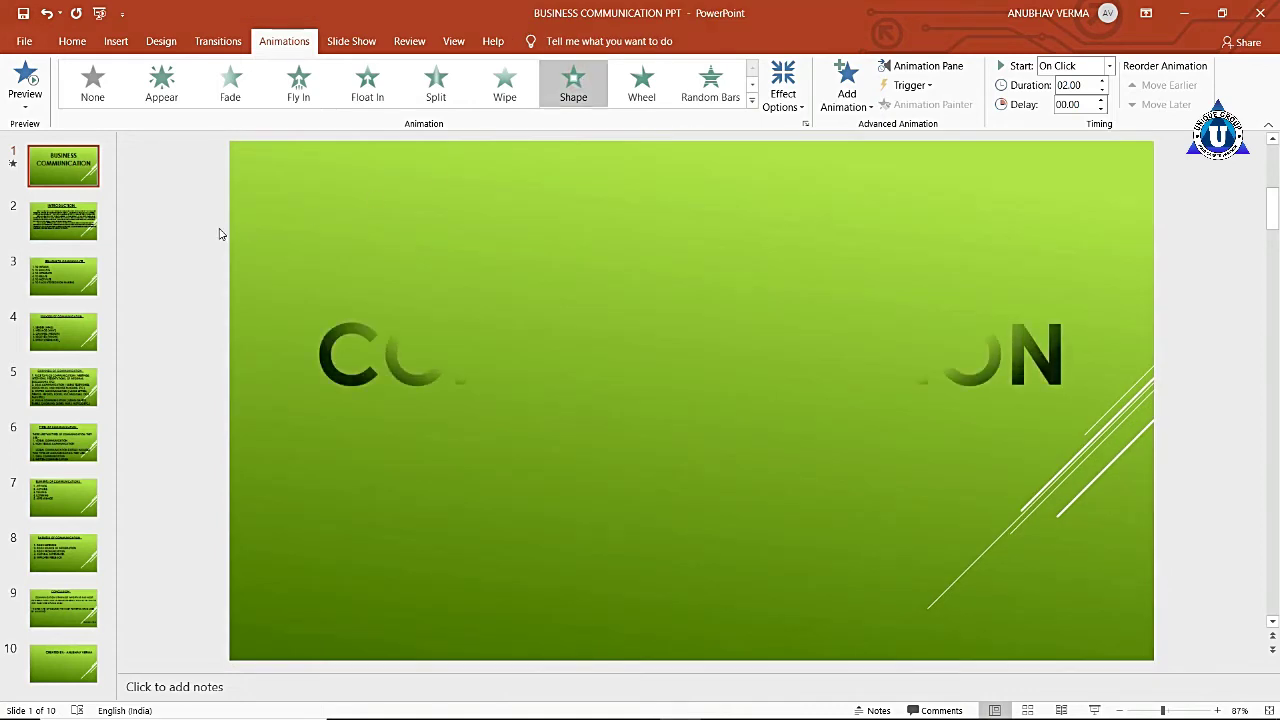
Give the Introduction slide's body paragraphs a Float In entrance
click(96, 236)
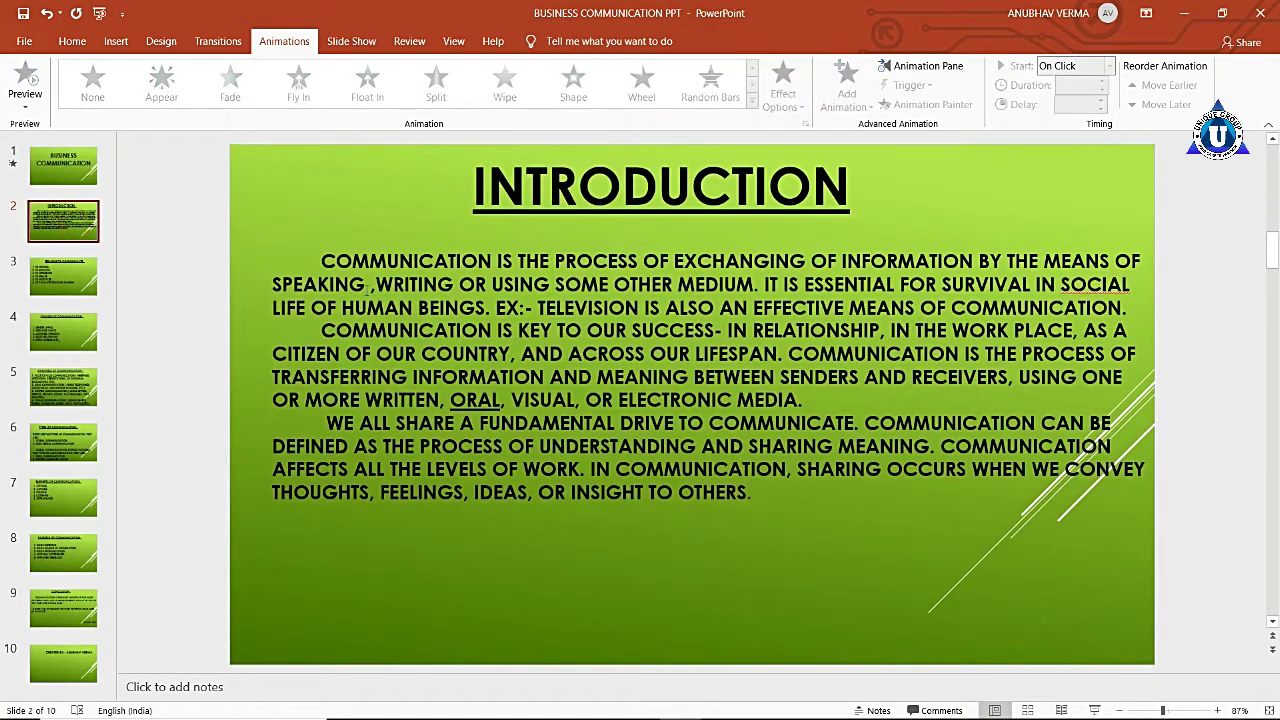
click(367, 287)
click(440, 176)
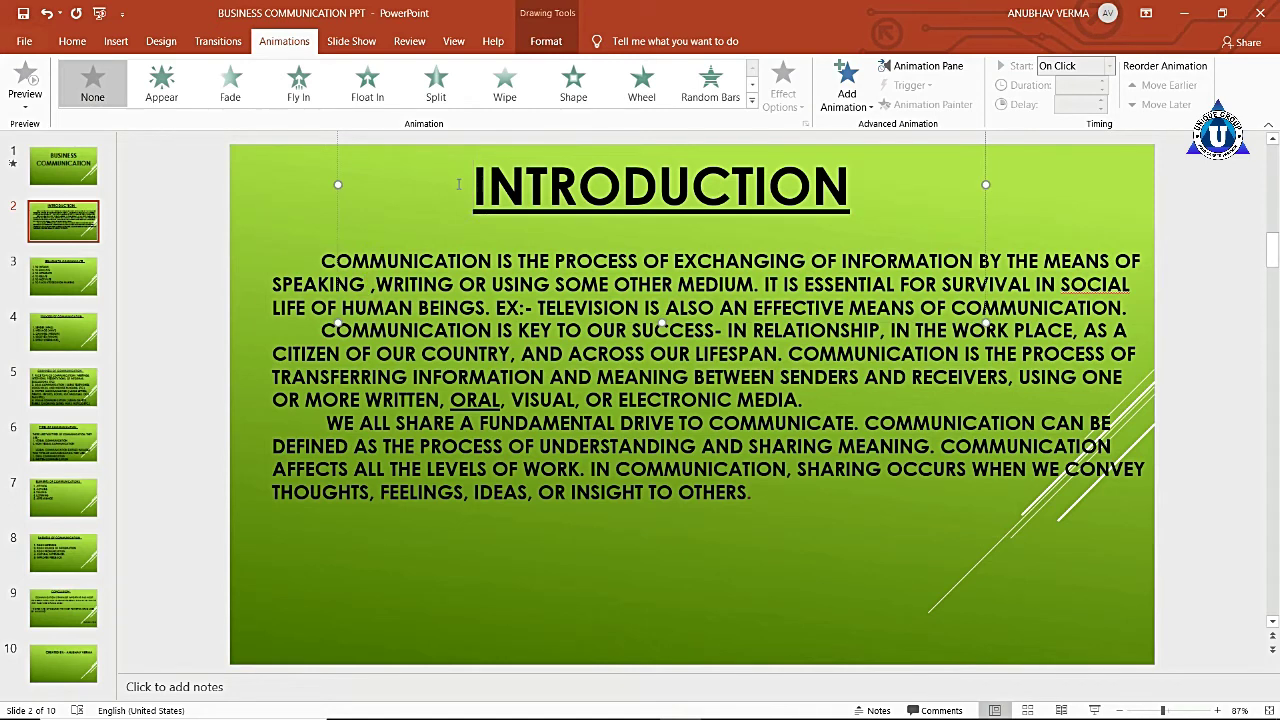
click(300, 284)
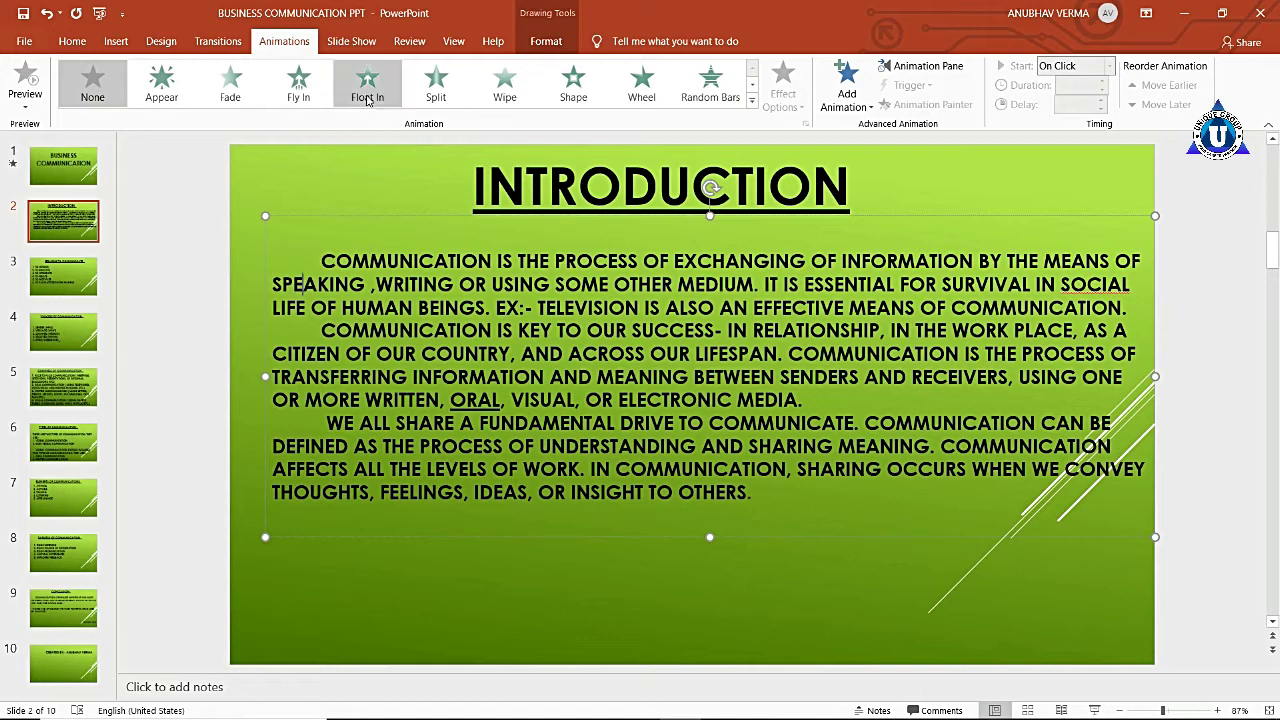
click(367, 85)
click(85, 290)
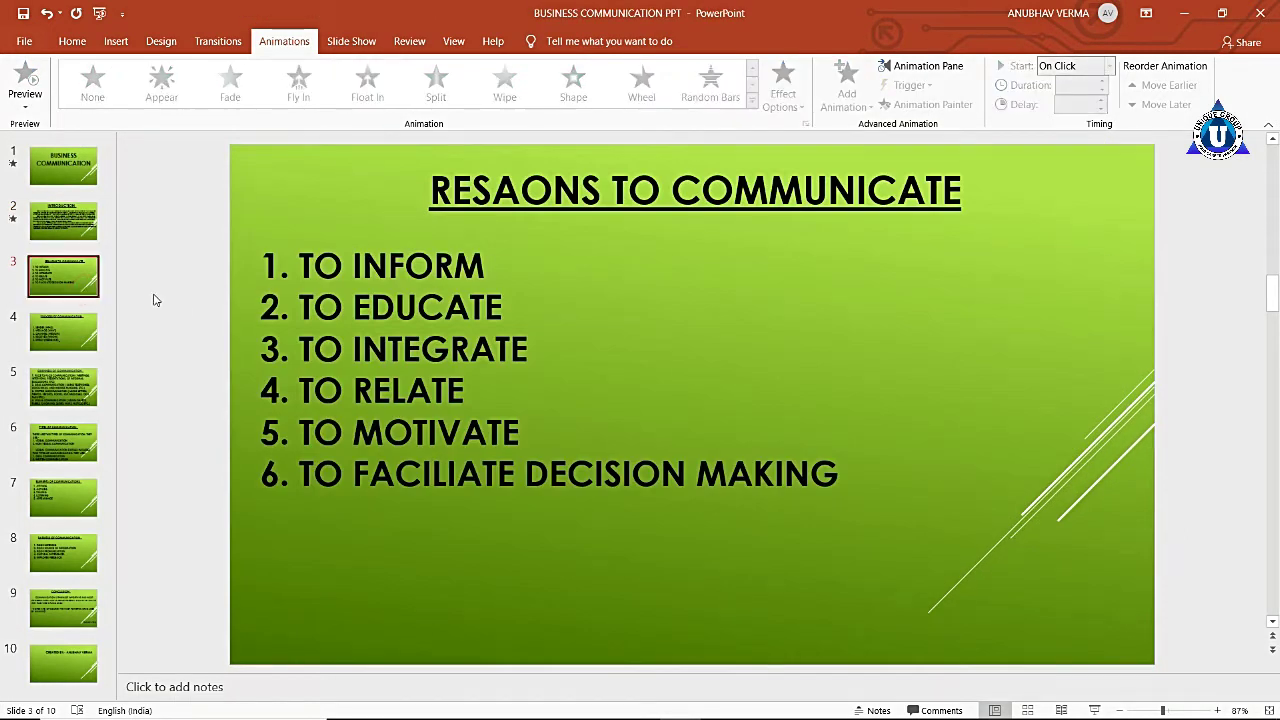
Give slide 3's list of reasons to communicate a Swivel entrance
click(250, 271)
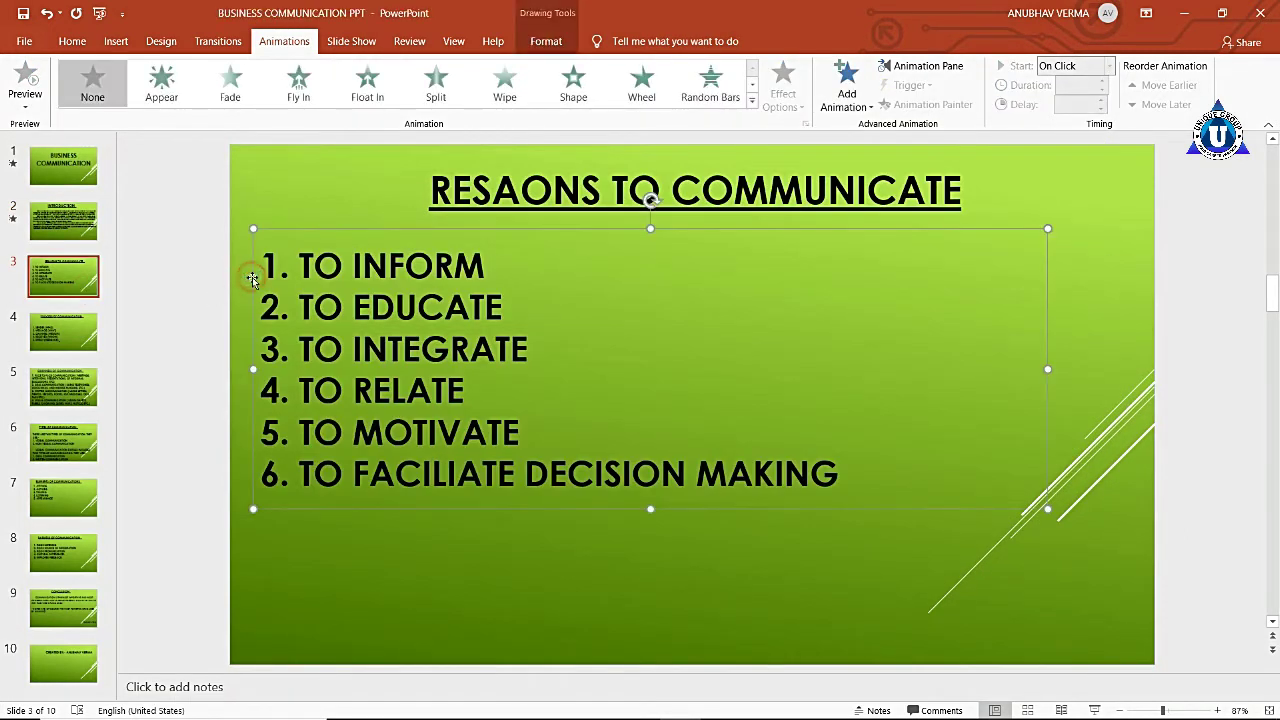
click(752, 100)
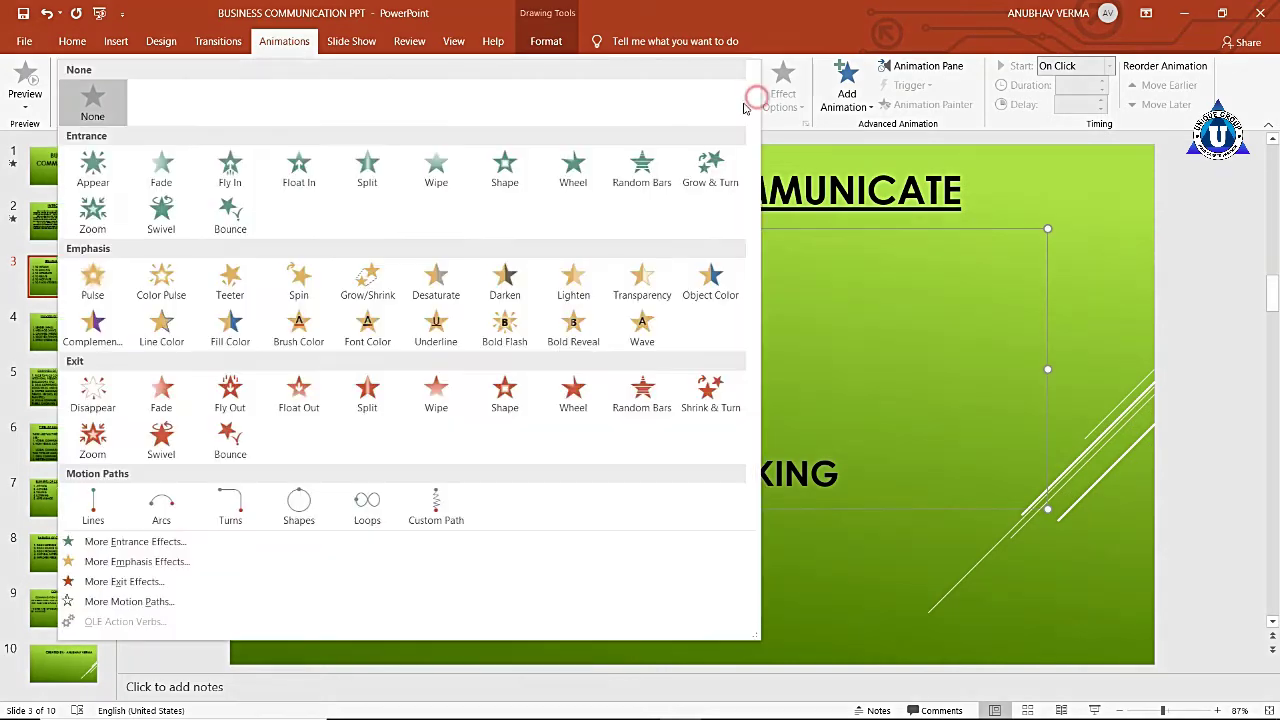
click(162, 222)
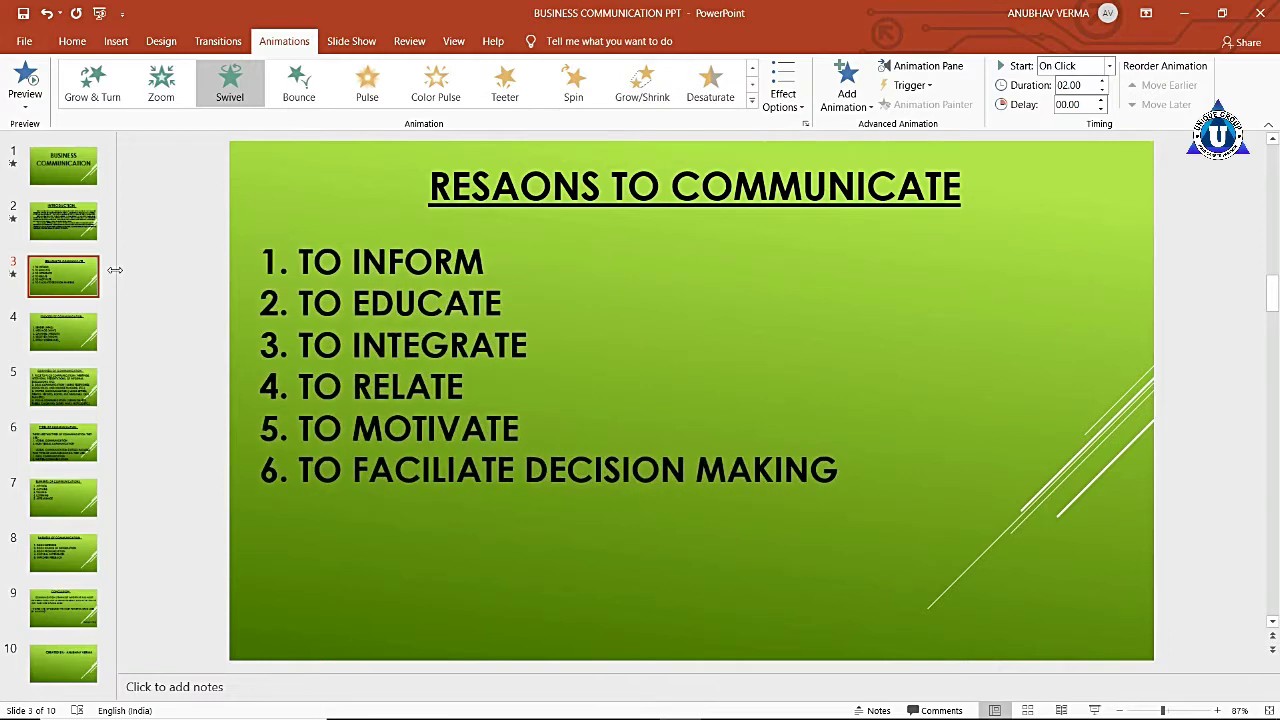
Give the Process of Communication slide's numbered list a Pulse emphasis
click(68, 330)
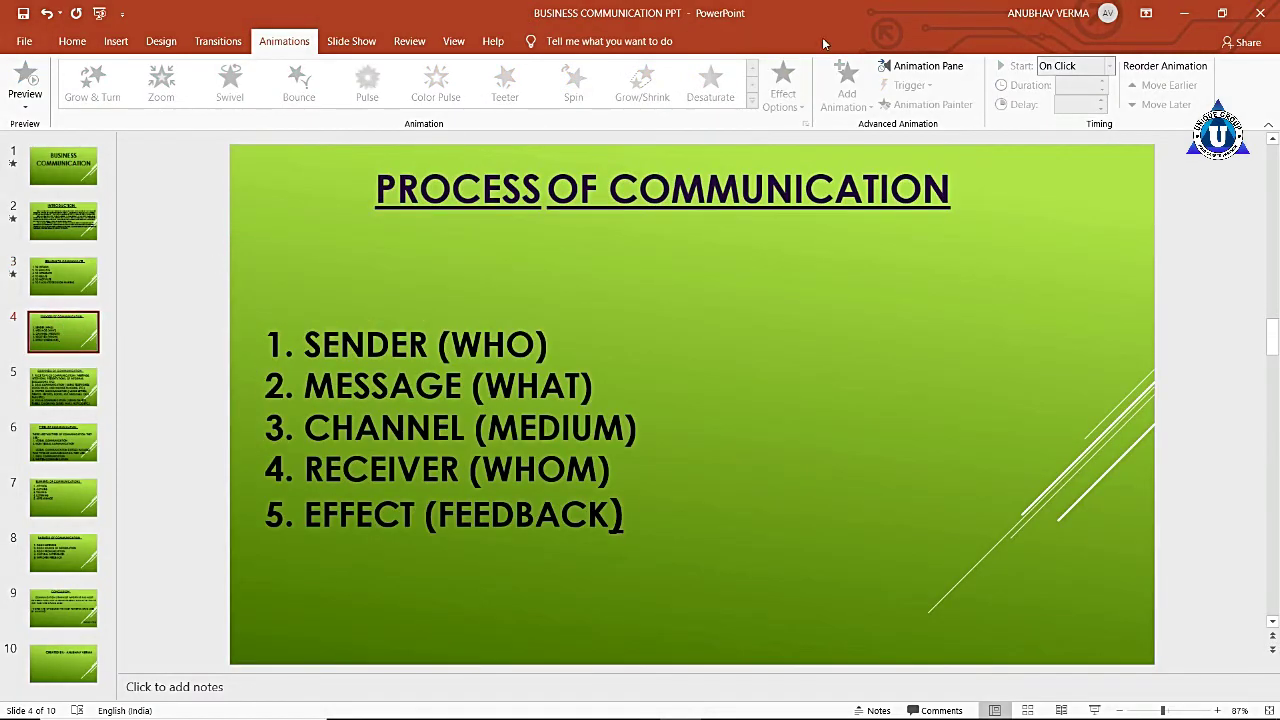
click(488, 426)
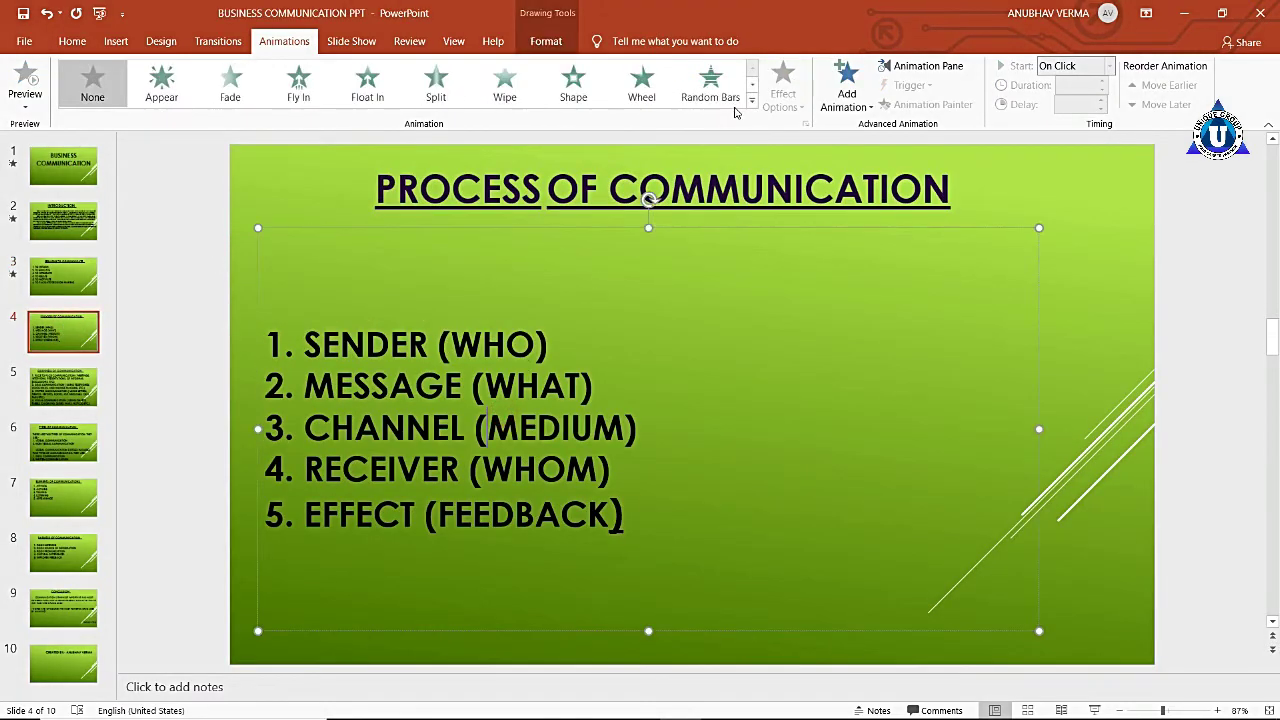
click(753, 100)
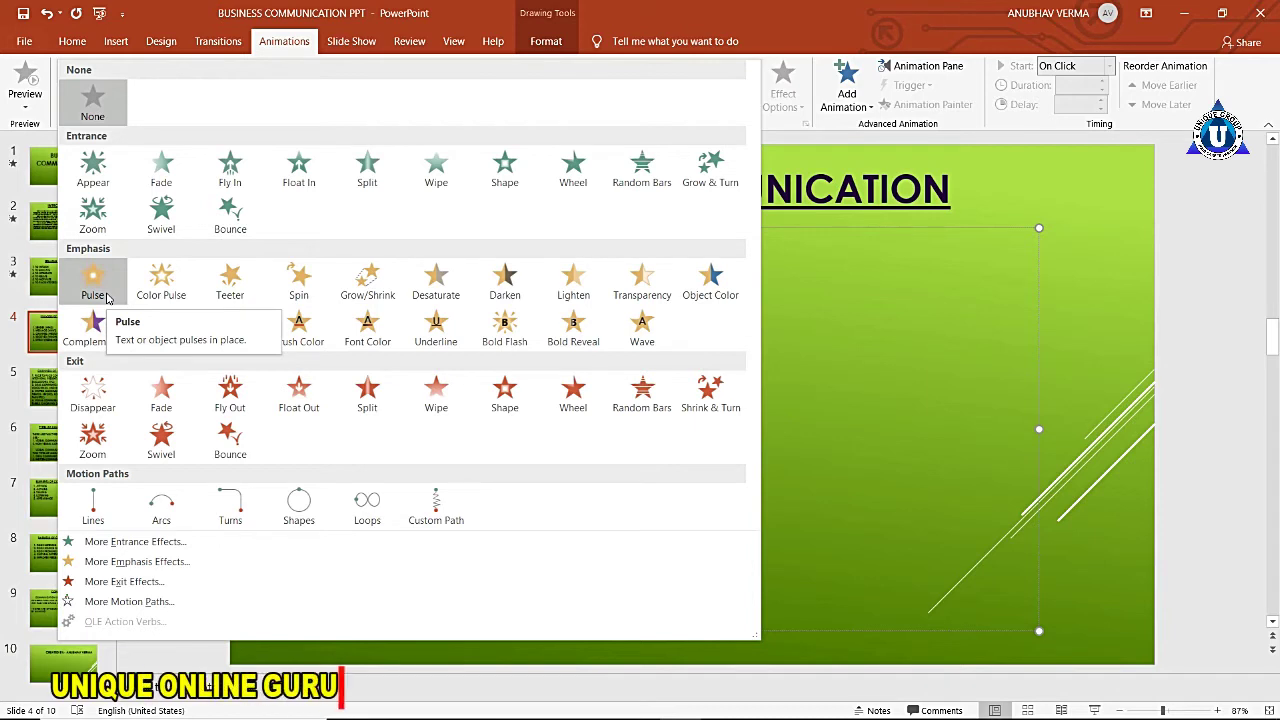
click(105, 295)
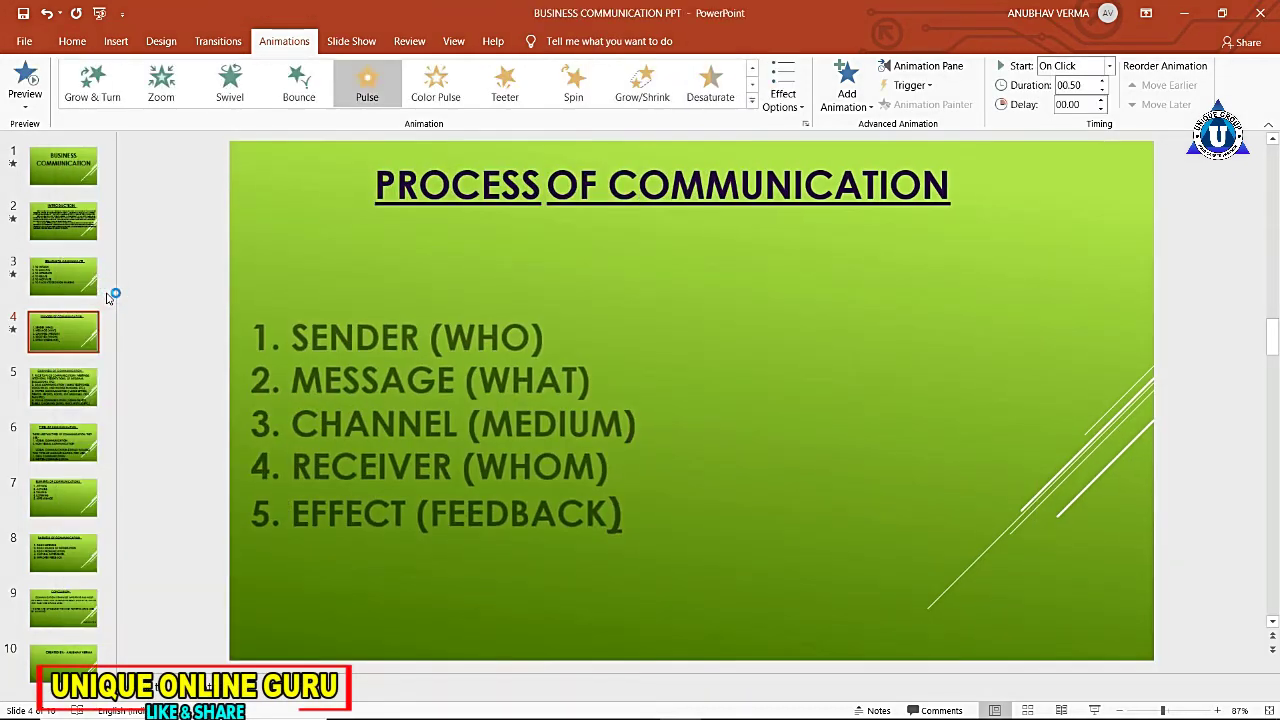
click(70, 390)
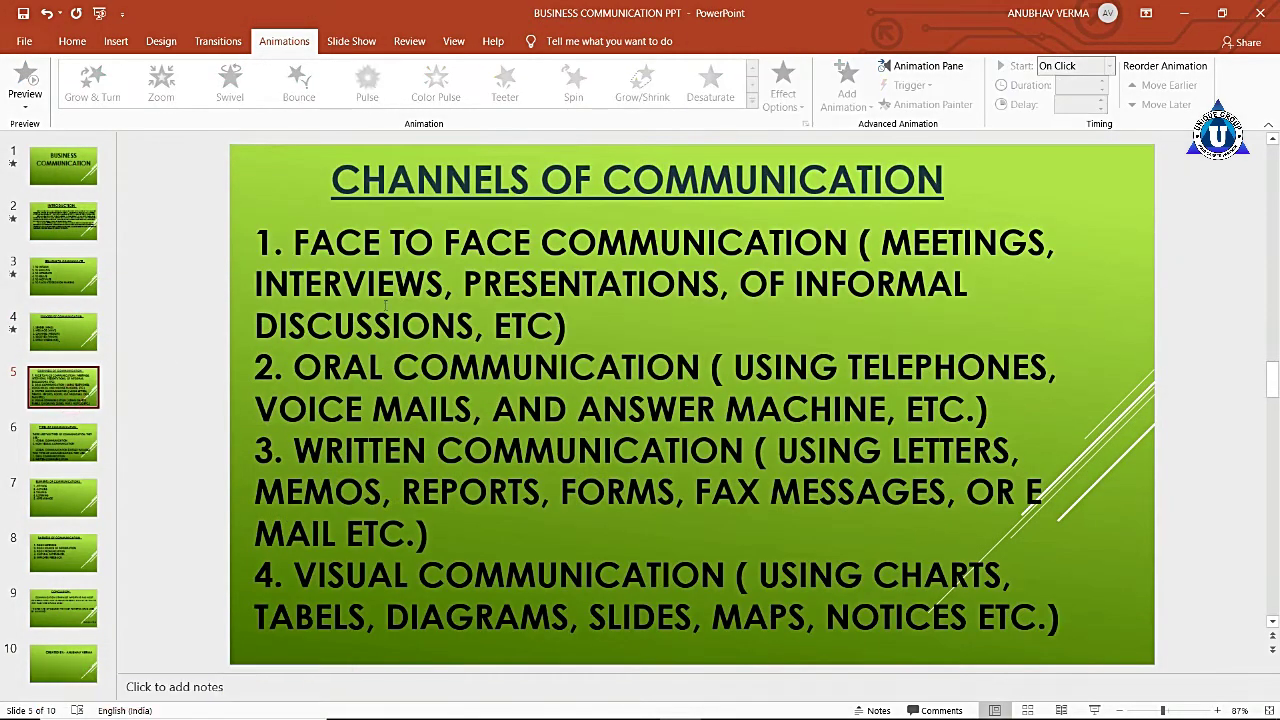
Apply a Fill Color emphasis to the Types of Communication slide's body text
click(335, 328)
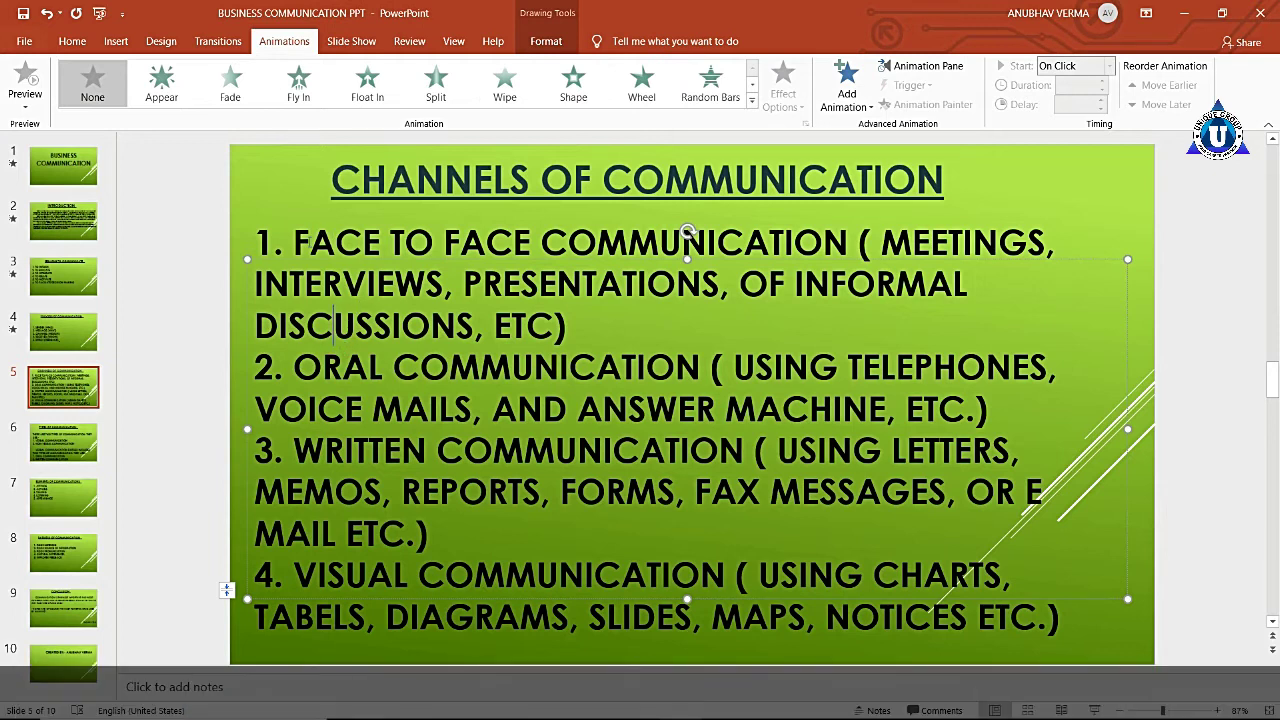
click(256, 240)
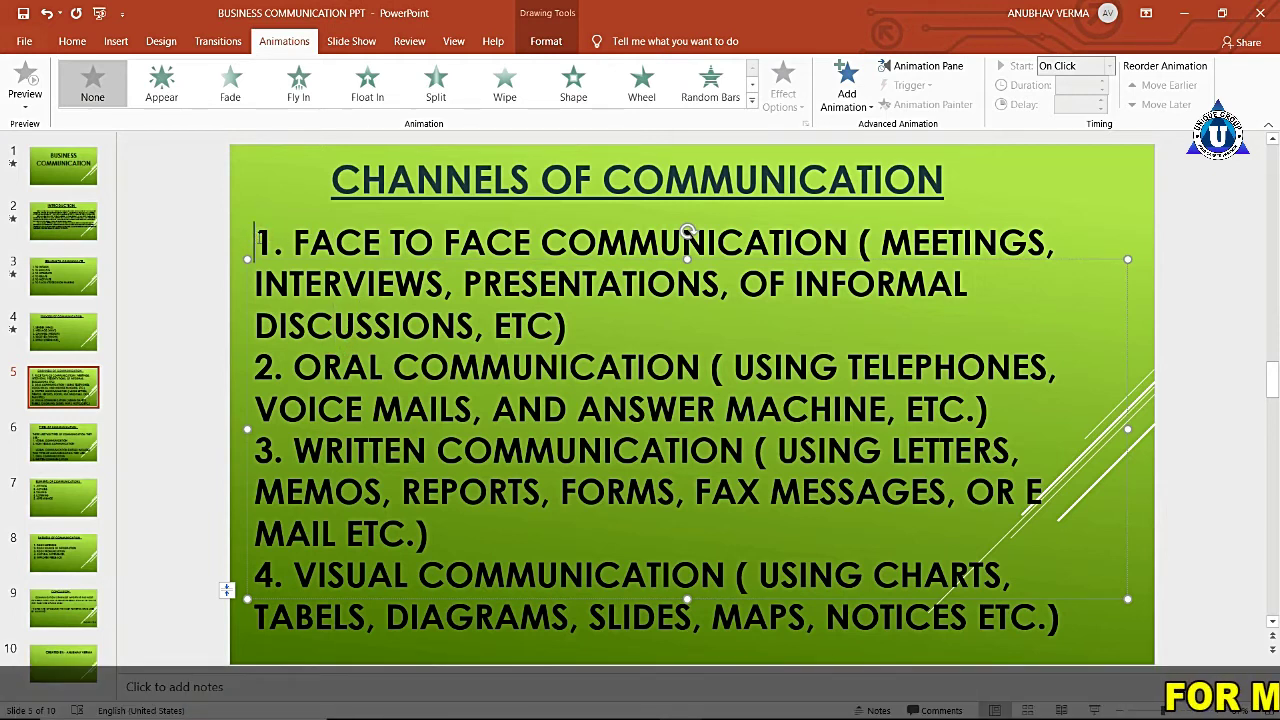
click(86, 428)
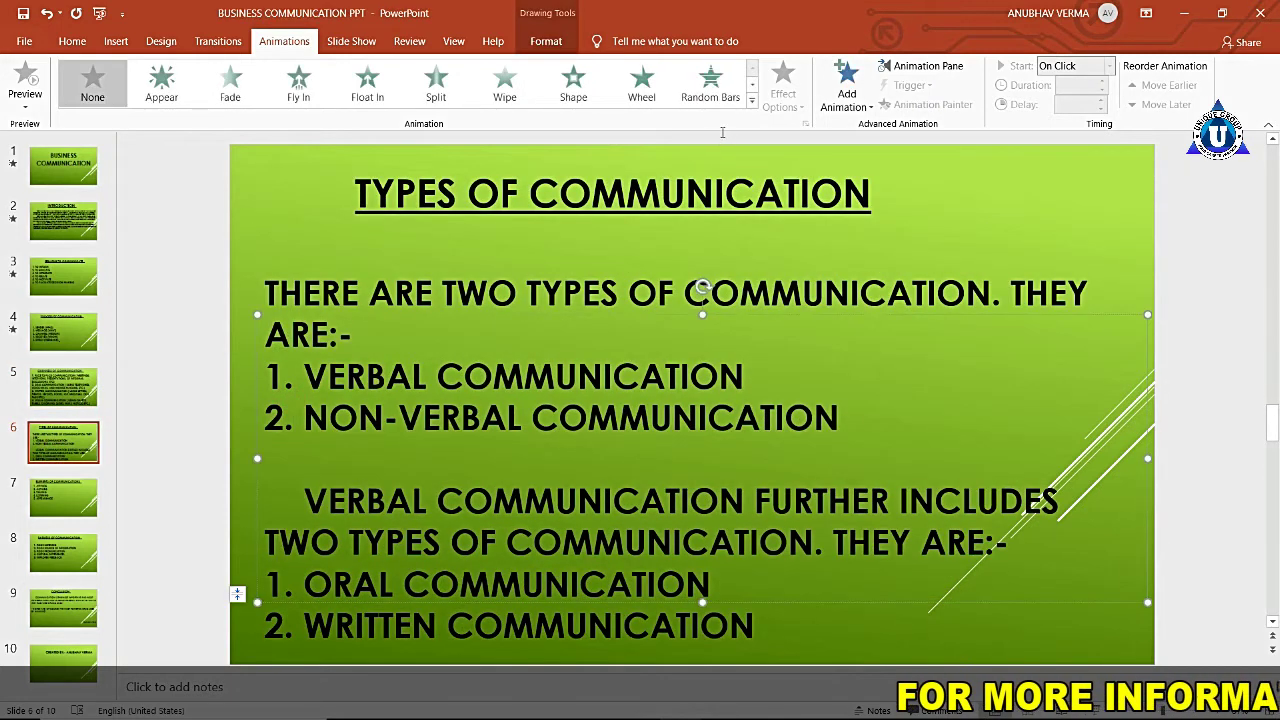
click(752, 100)
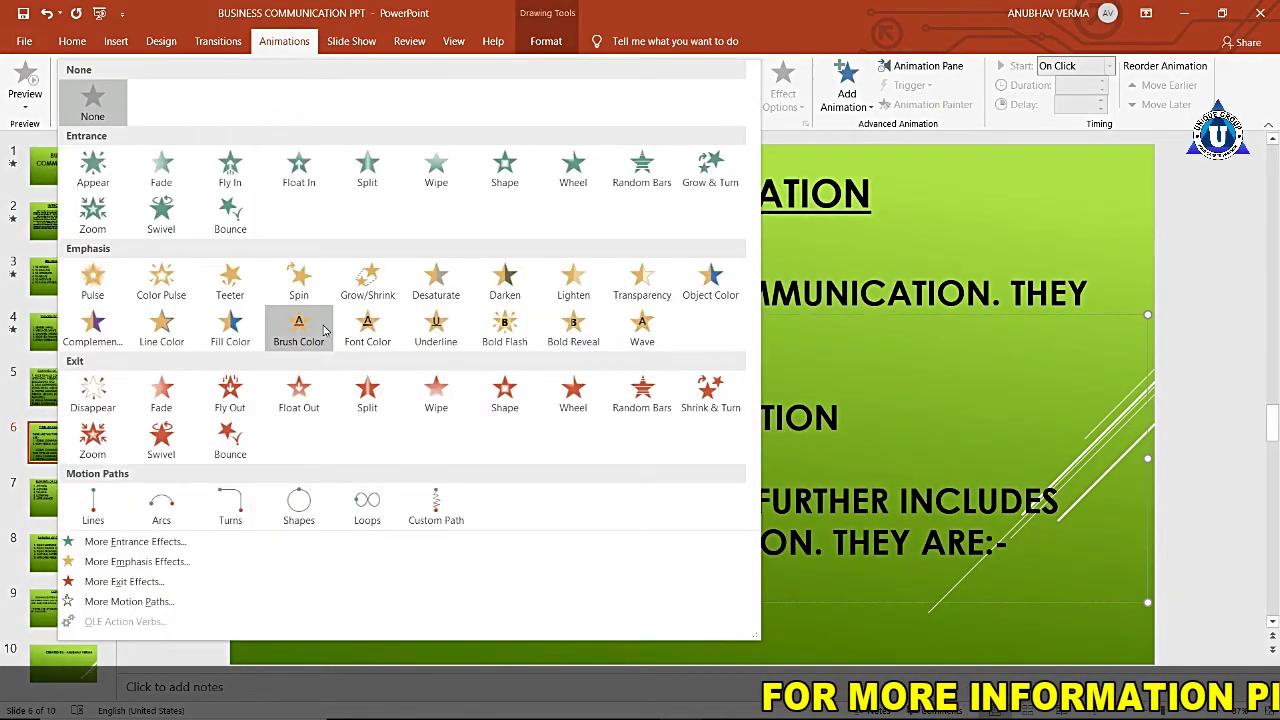
click(232, 330)
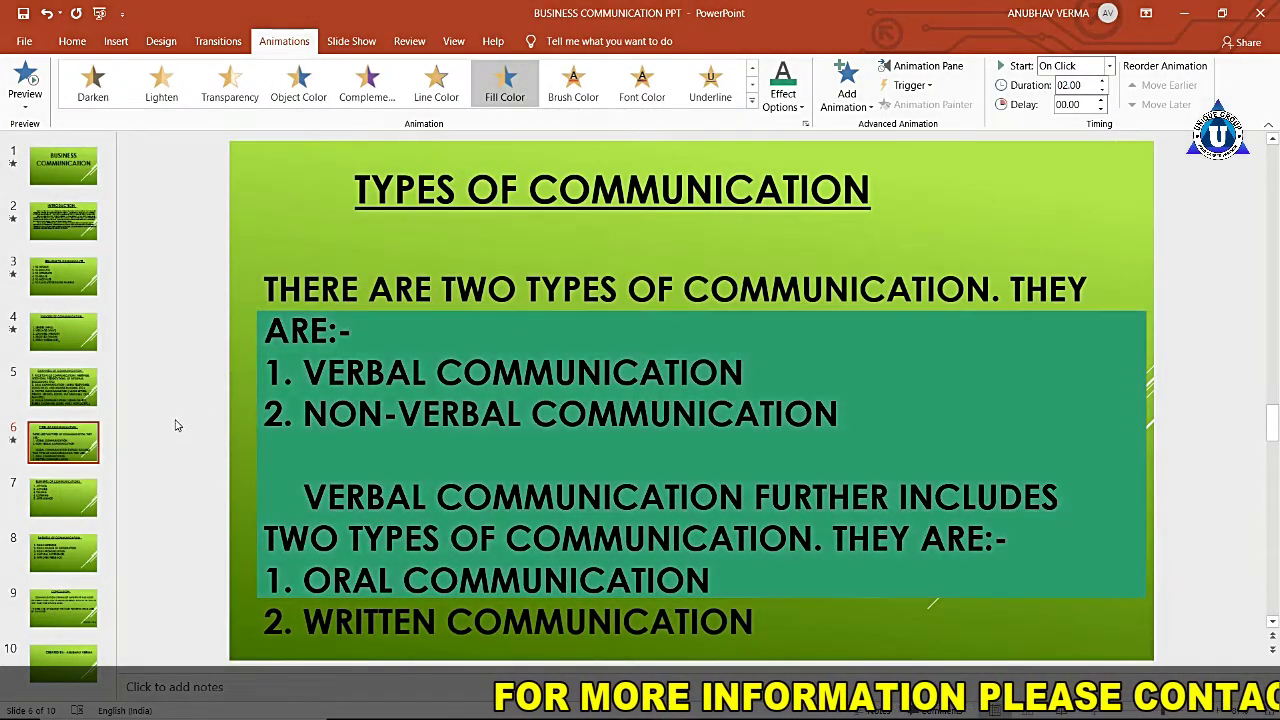
click(71, 512)
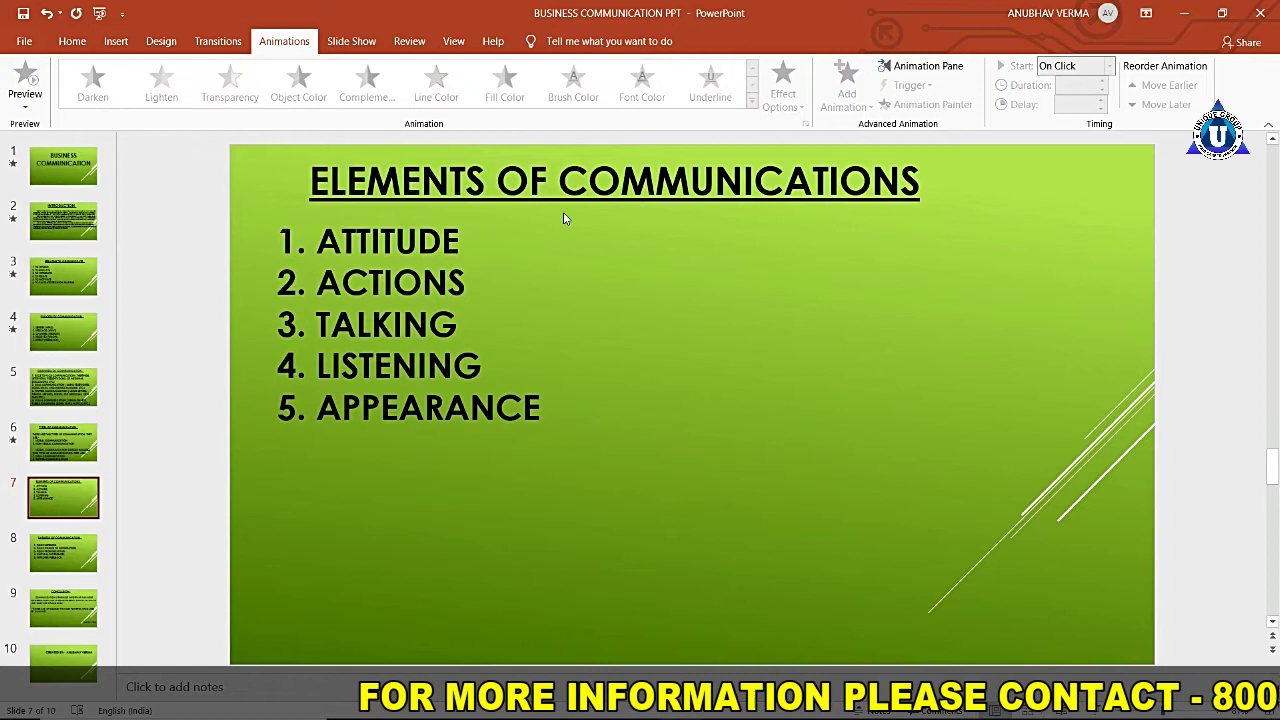
Give the Elements of Communications numbered list an Underline emphasis
click(470, 282)
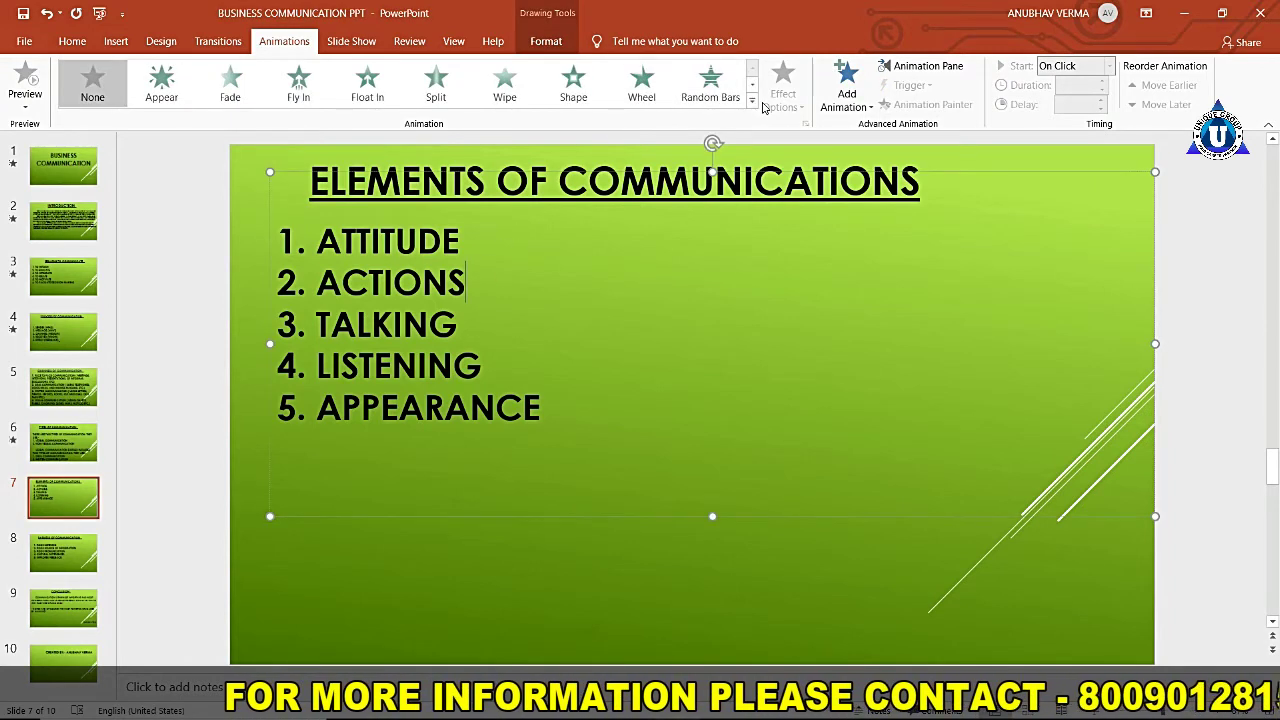
click(752, 100)
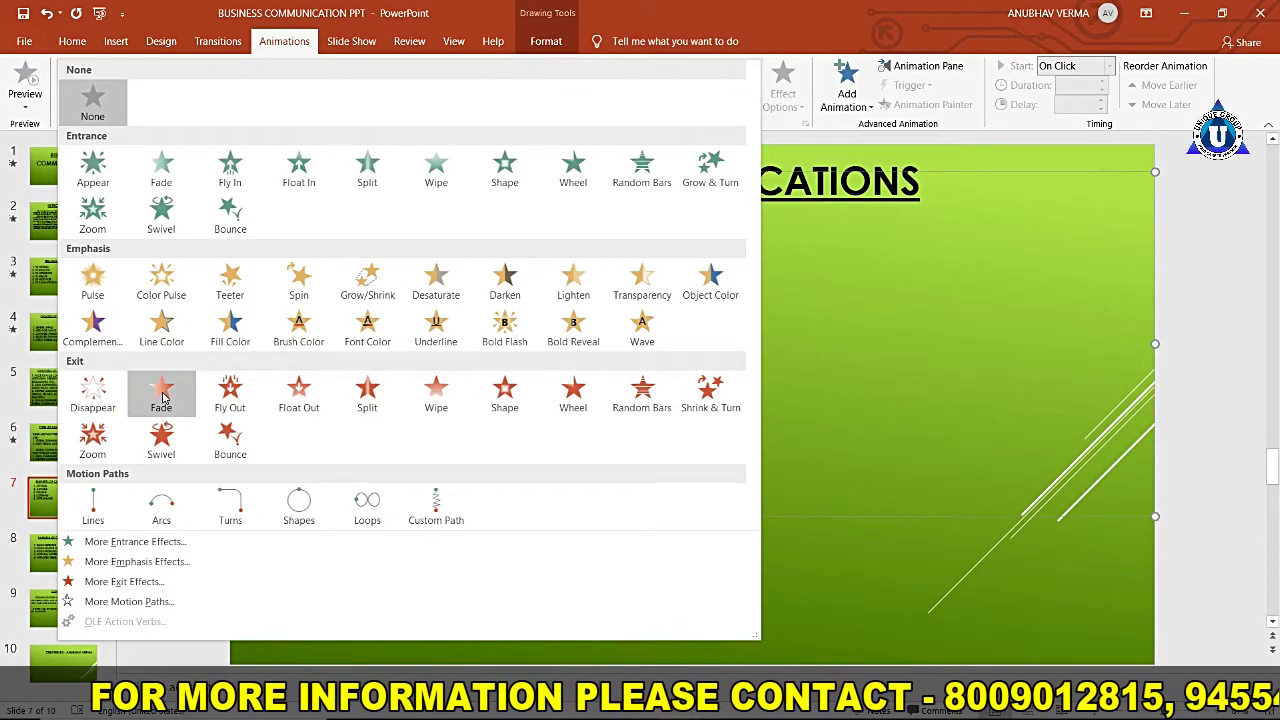
click(429, 333)
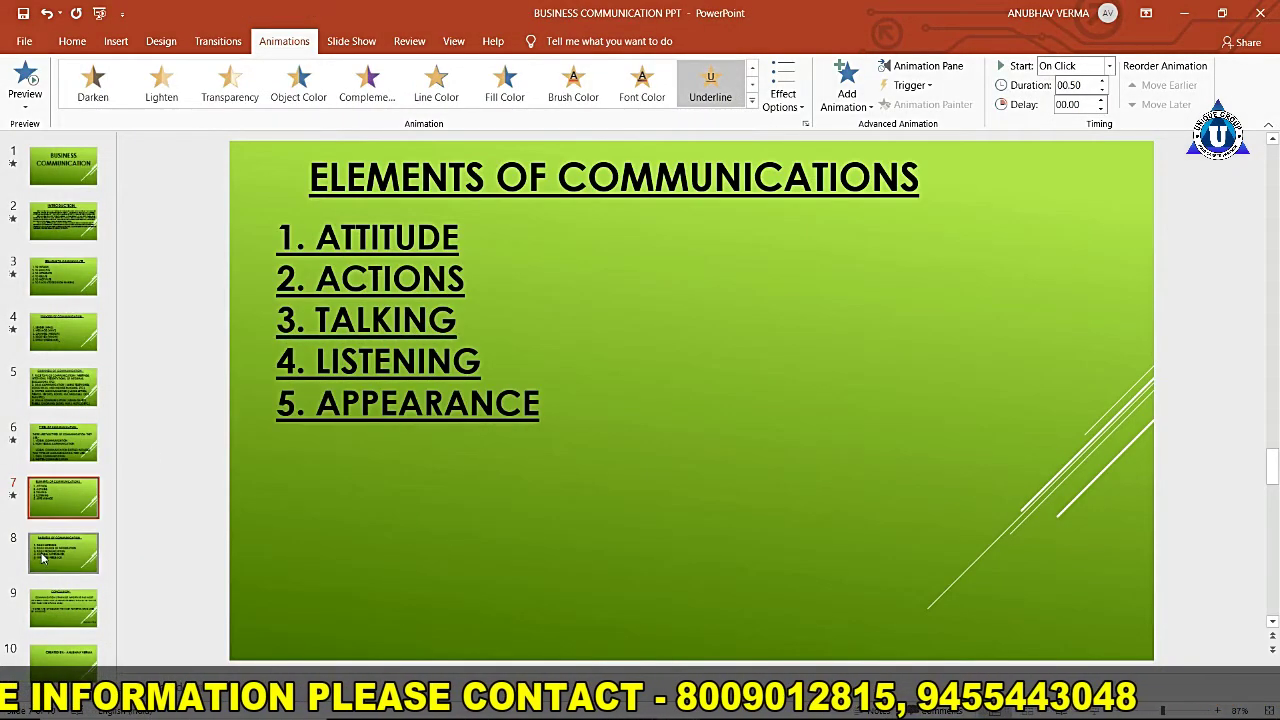
Give the Barriers of Communication list a Split exit effect
click(43, 559)
click(649, 271)
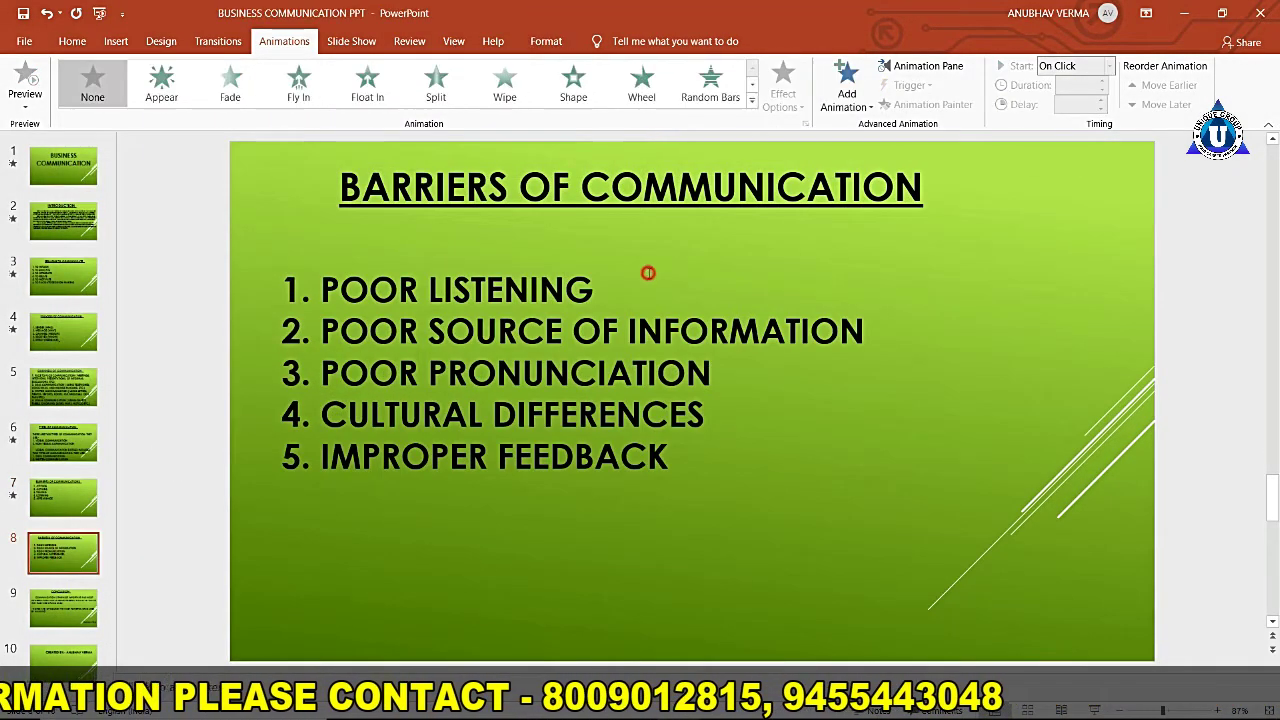
click(754, 100)
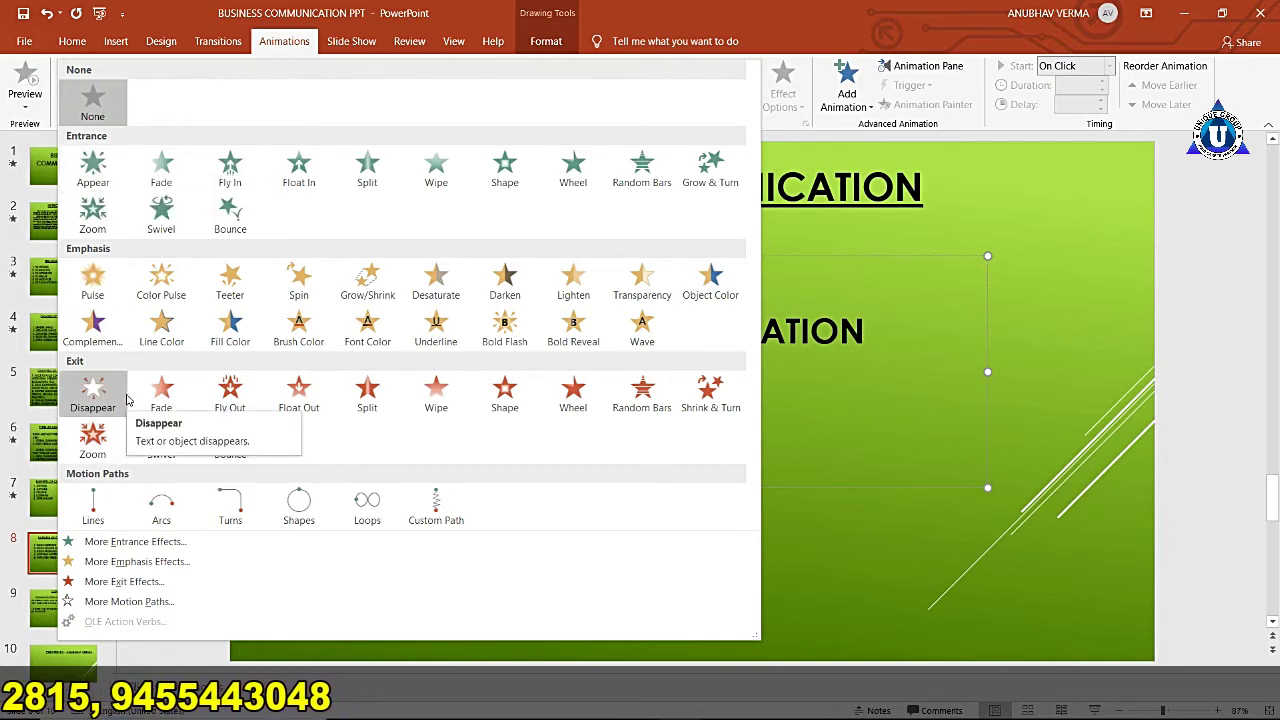
click(378, 398)
Give the Conclusion slide's body text a Split exit effect
click(65, 605)
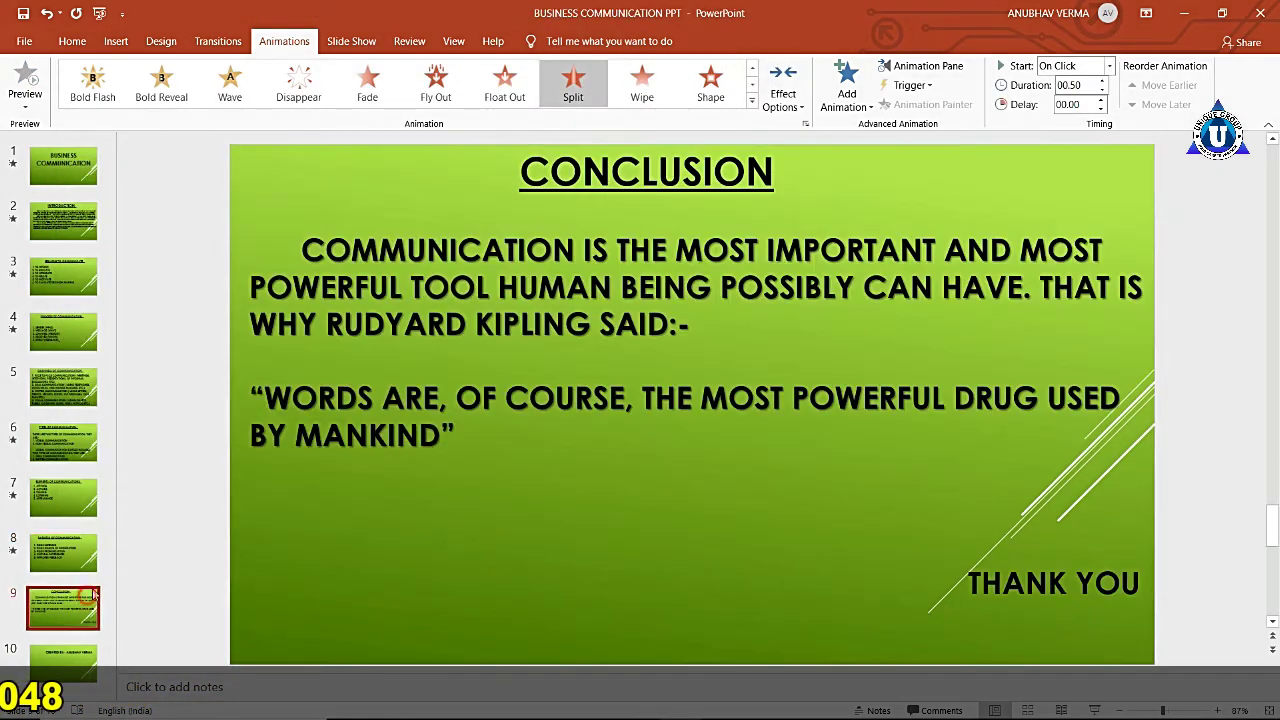
click(335, 328)
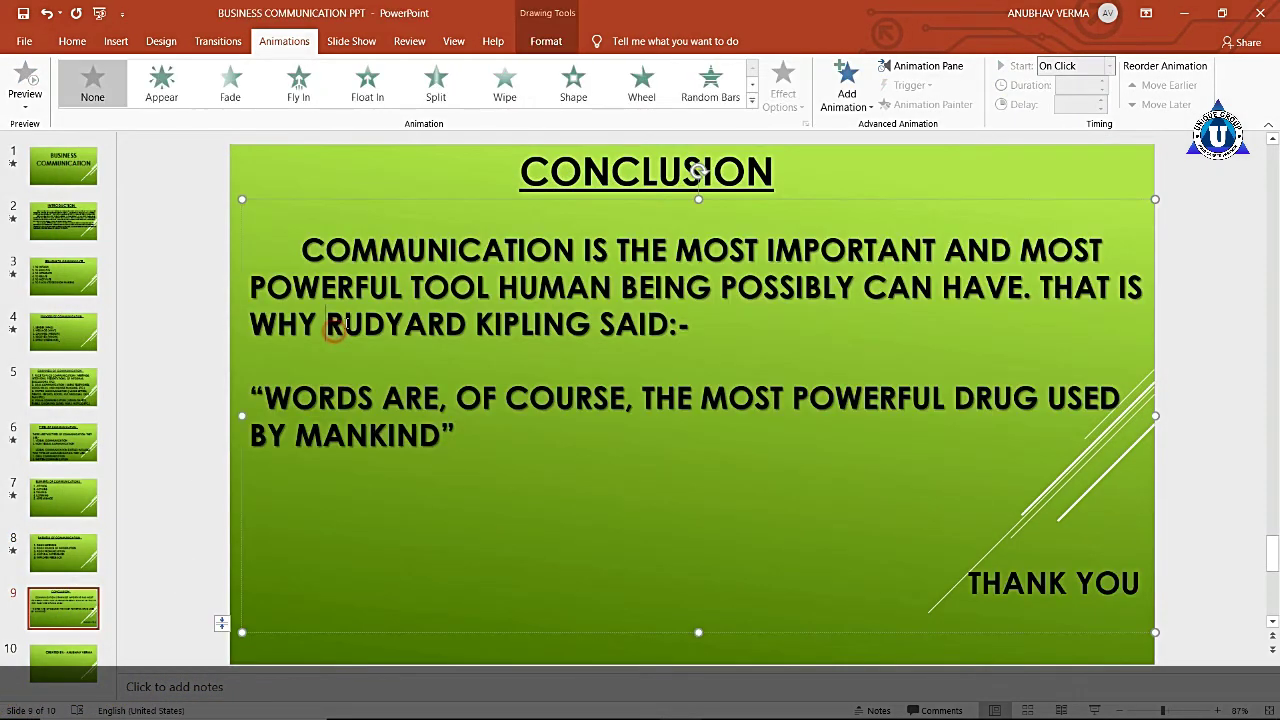
click(752, 100)
click(367, 395)
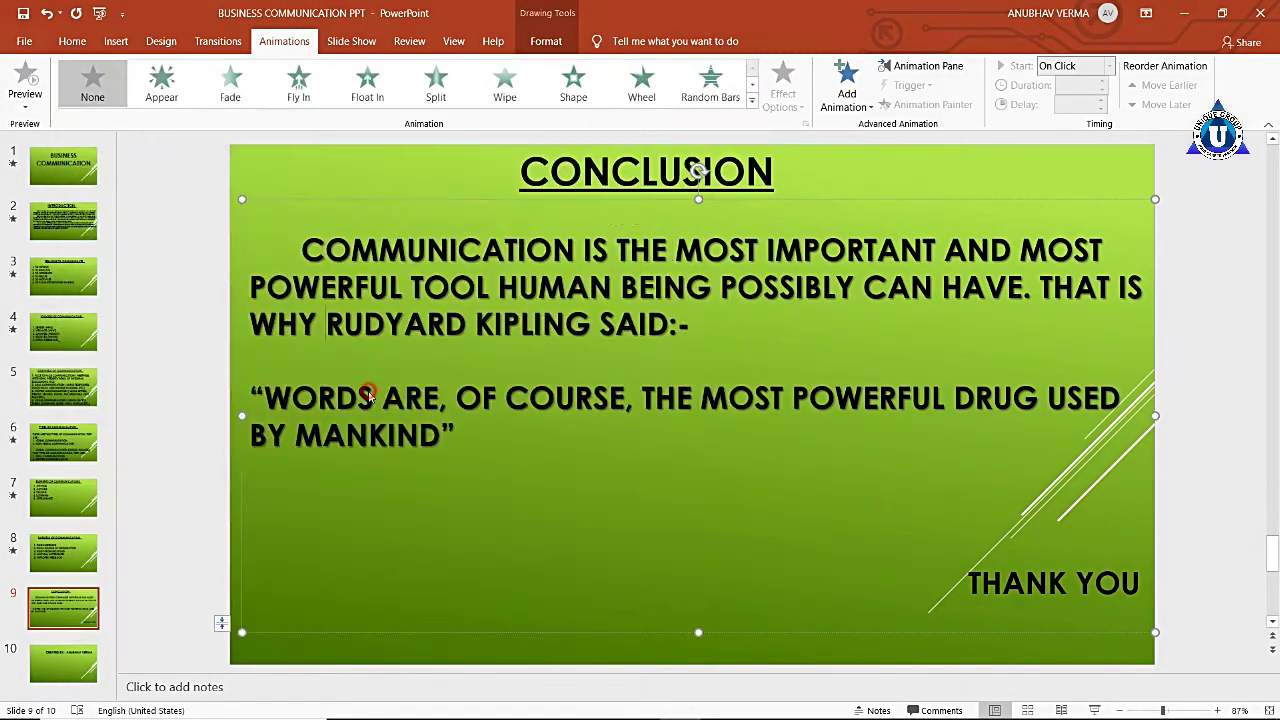
Give the closing credit title a Random Bars exit, then return to slide 1
click(44, 655)
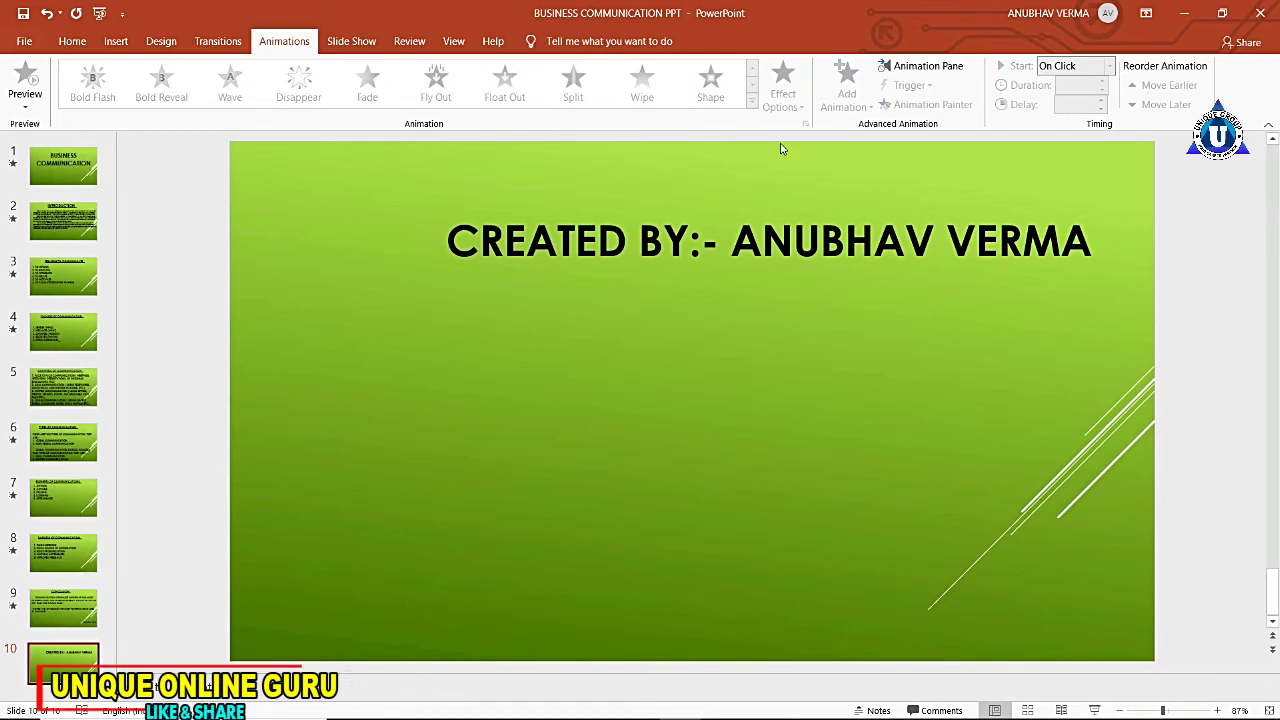
click(729, 206)
click(753, 100)
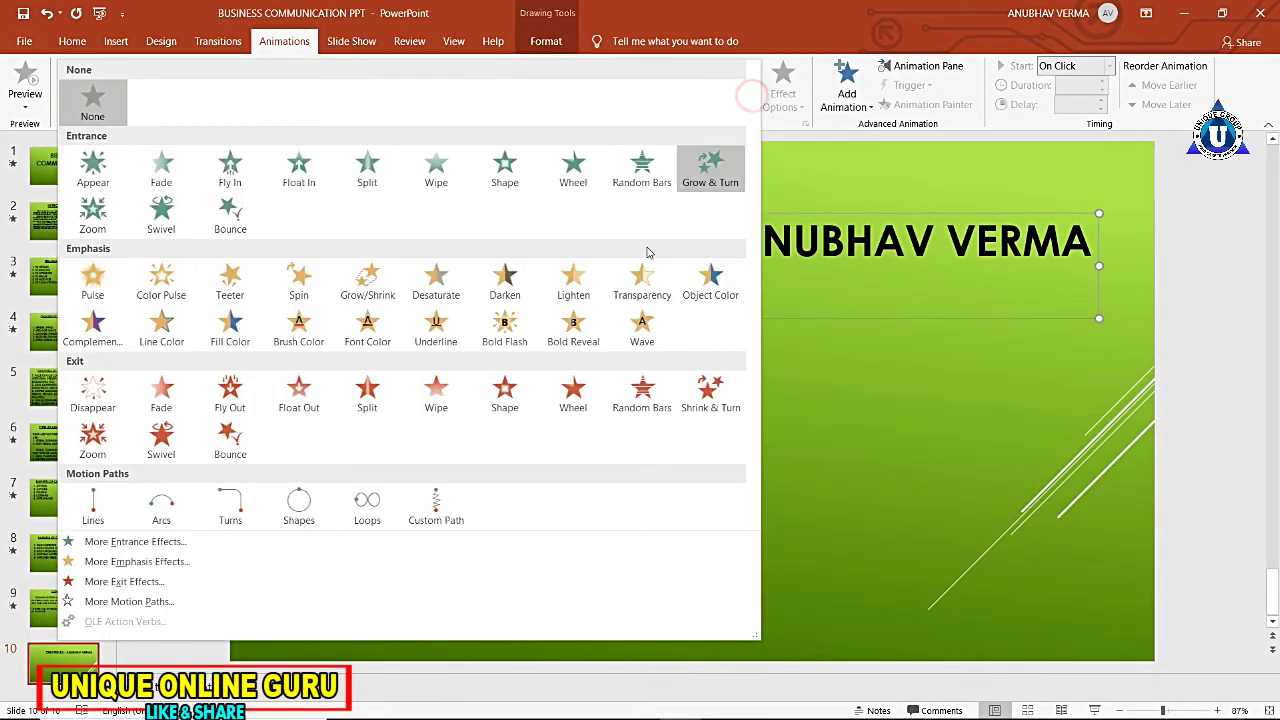
click(636, 390)
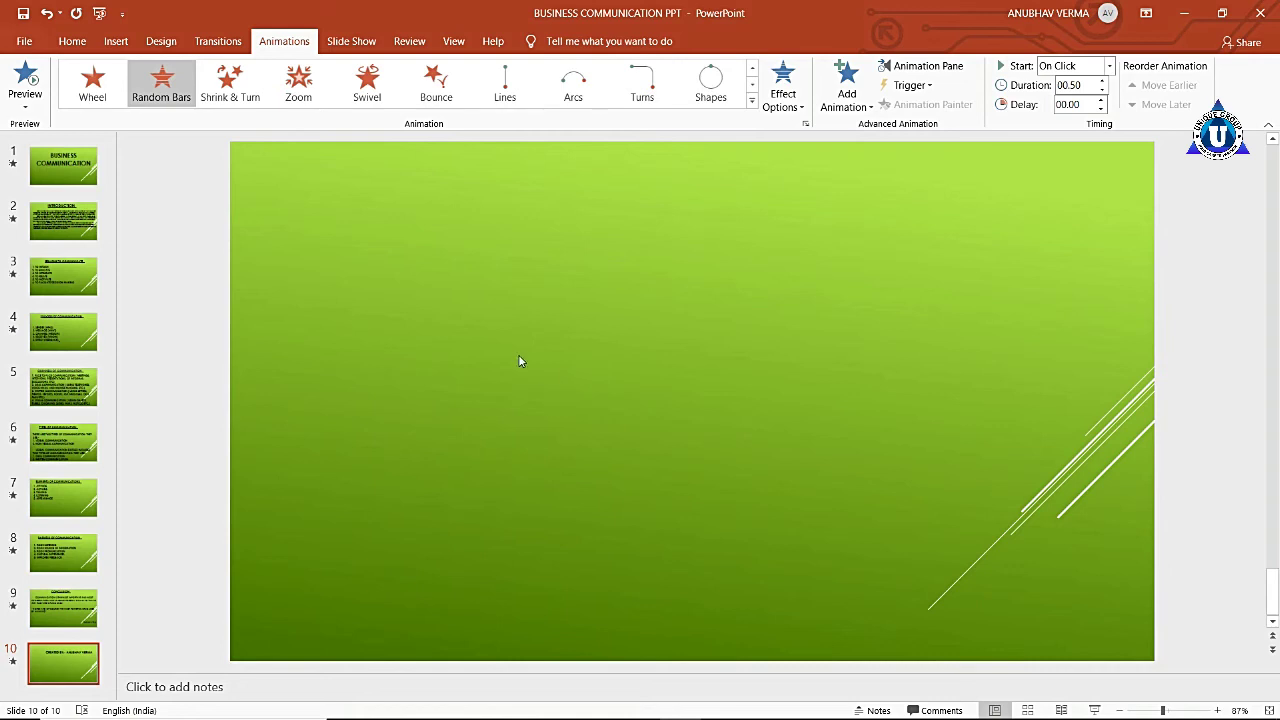
click(65, 185)
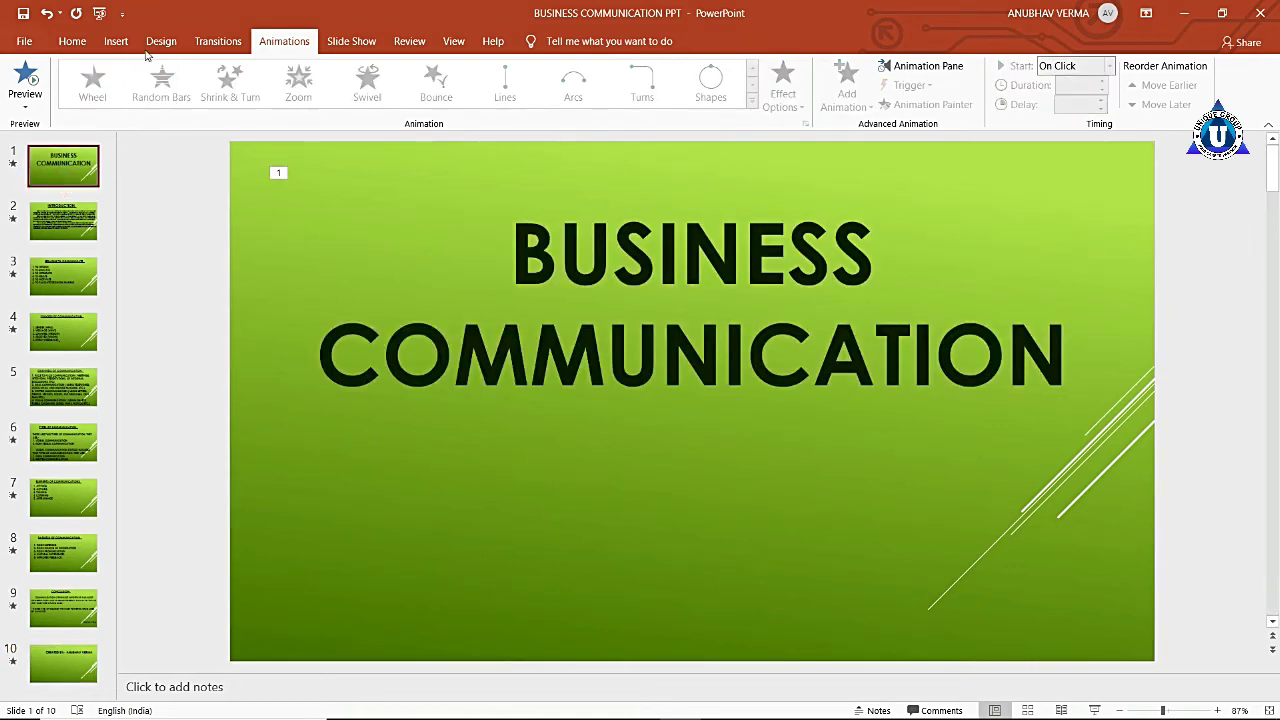
Run the slide show from the beginning, advancing through Introduction and Reasons to Communicate
click(351, 41)
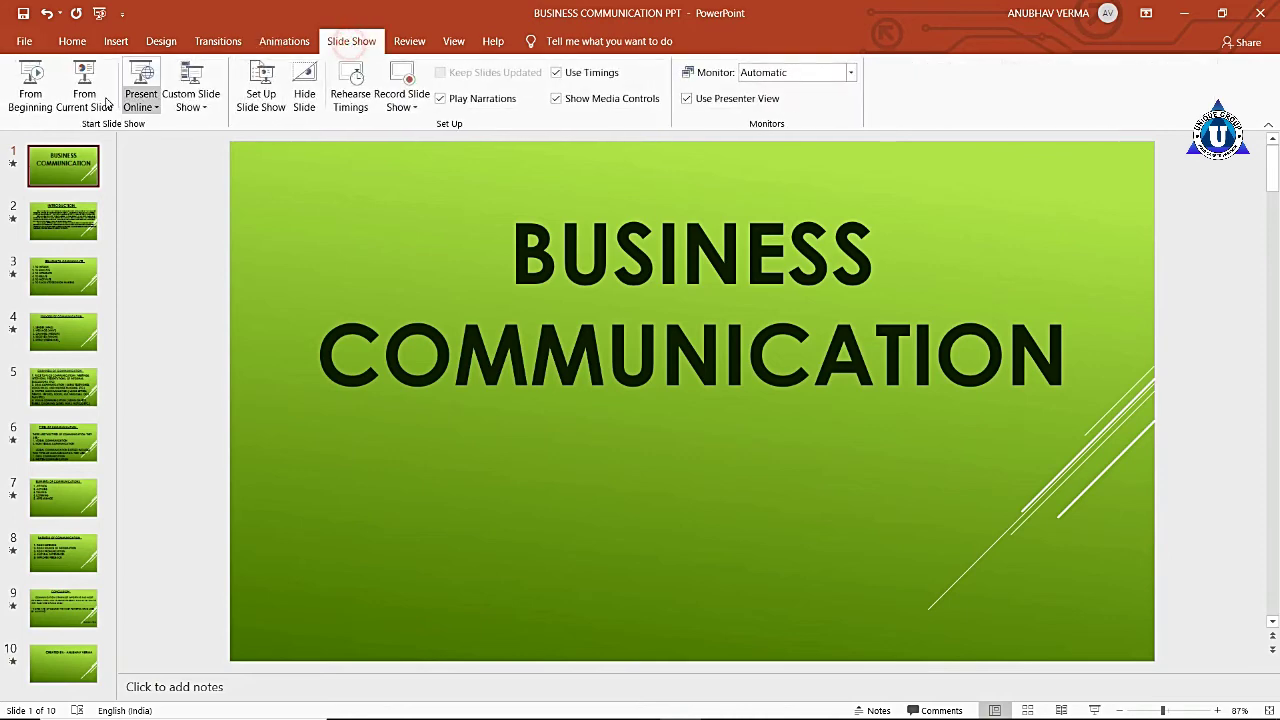
click(30, 85)
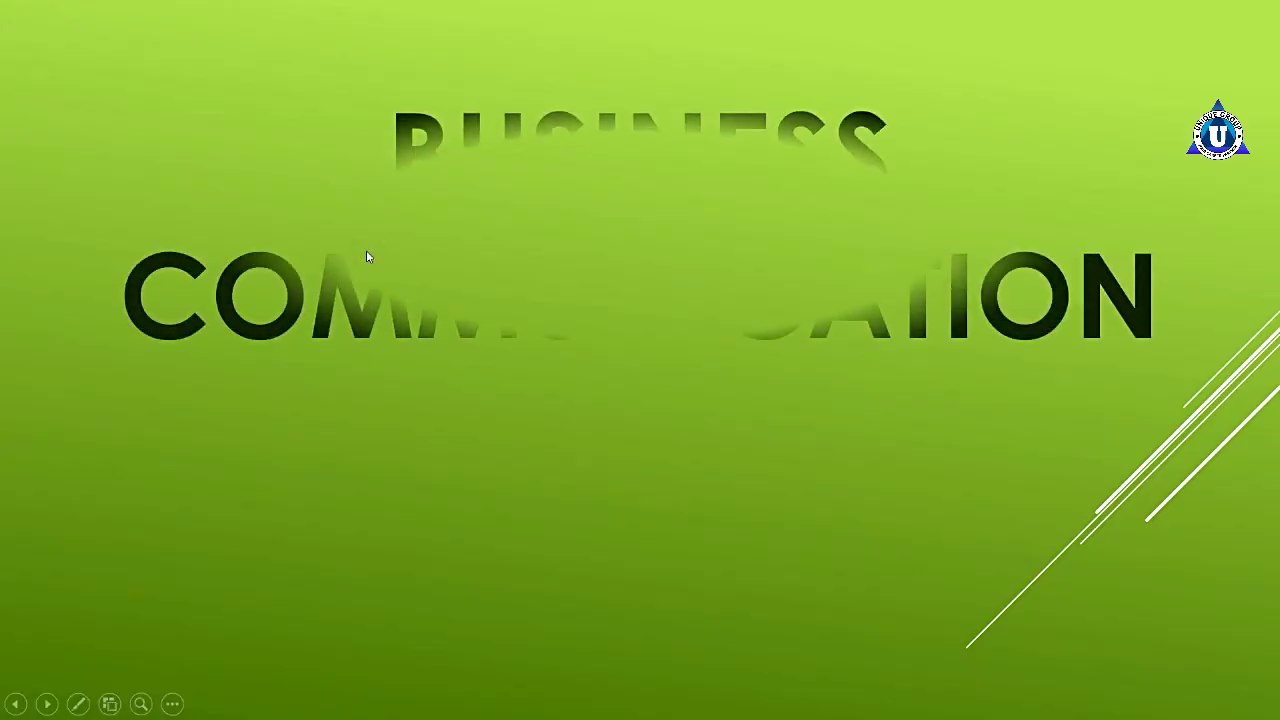
click(367, 256)
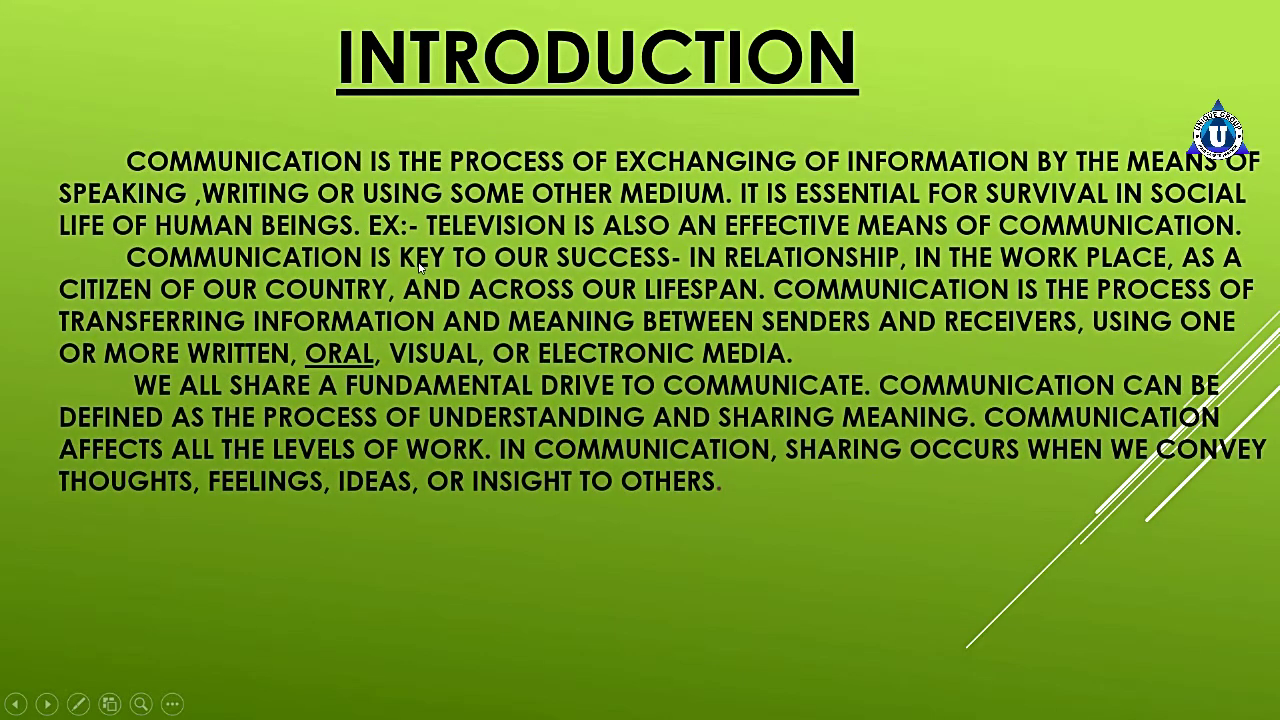
click(419, 266)
click(418, 264)
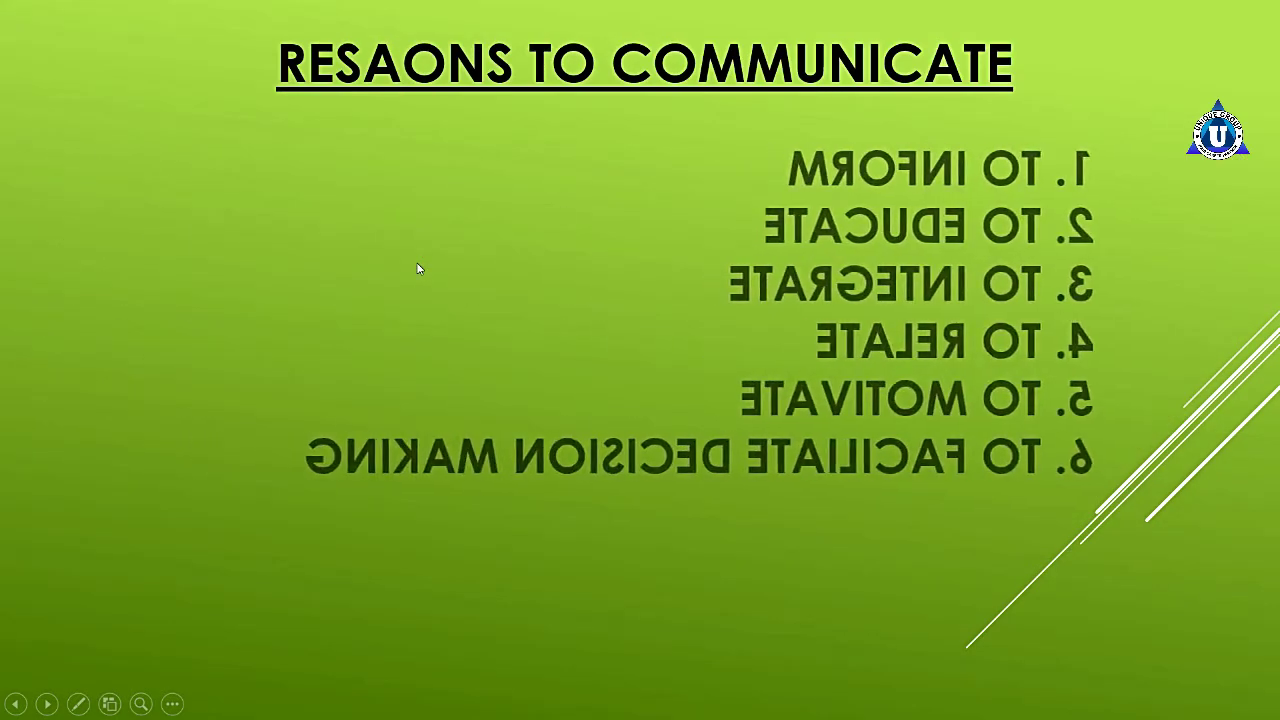
key(Right)
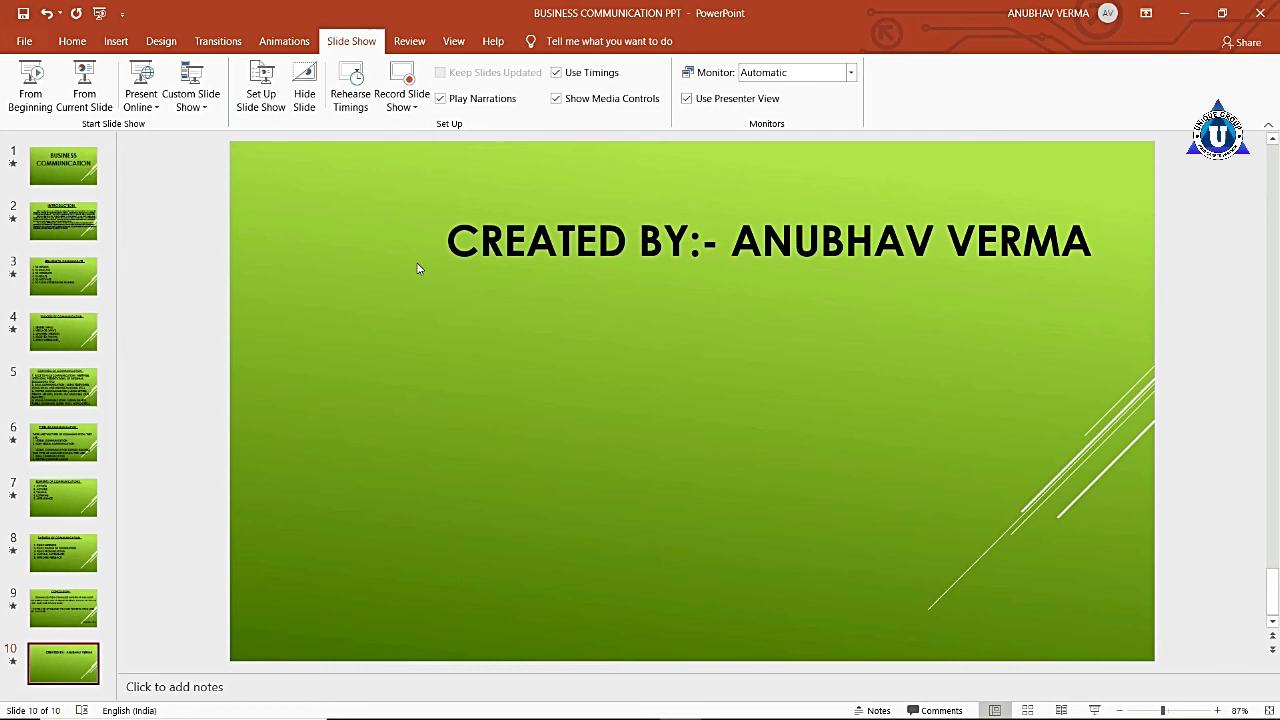
Bring up the slide transition options for the closing credit slide
click(238, 45)
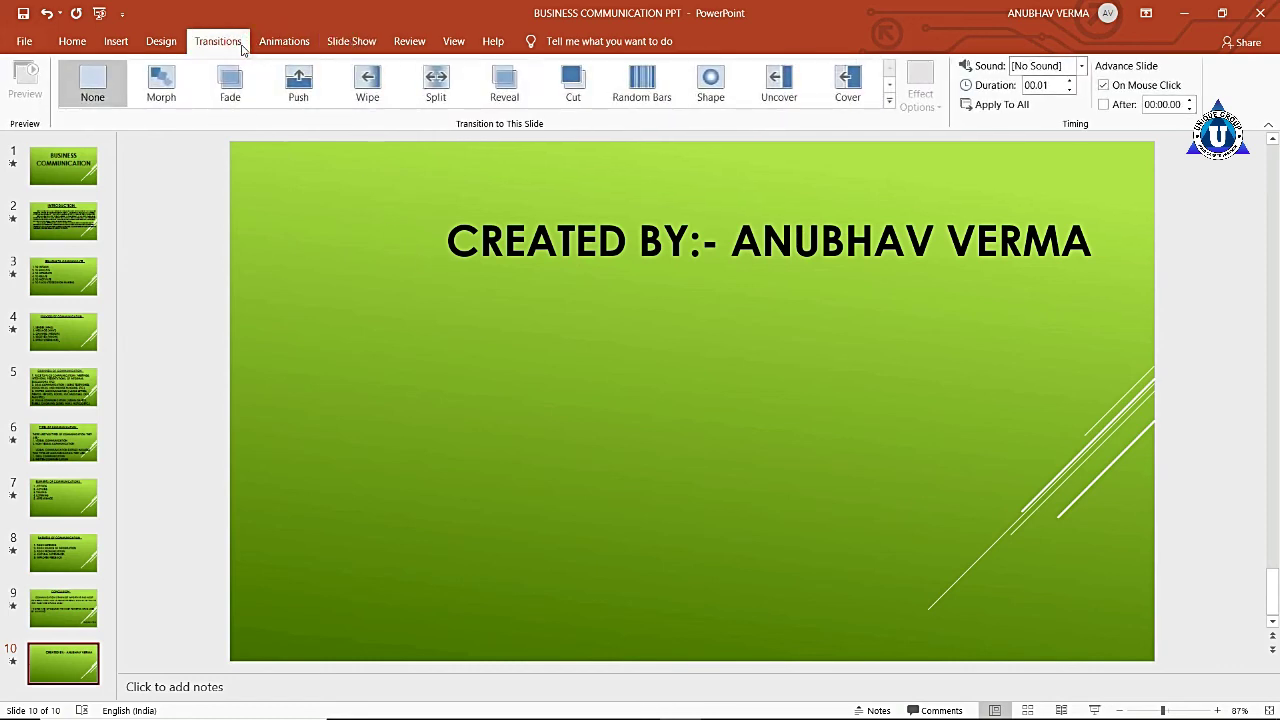